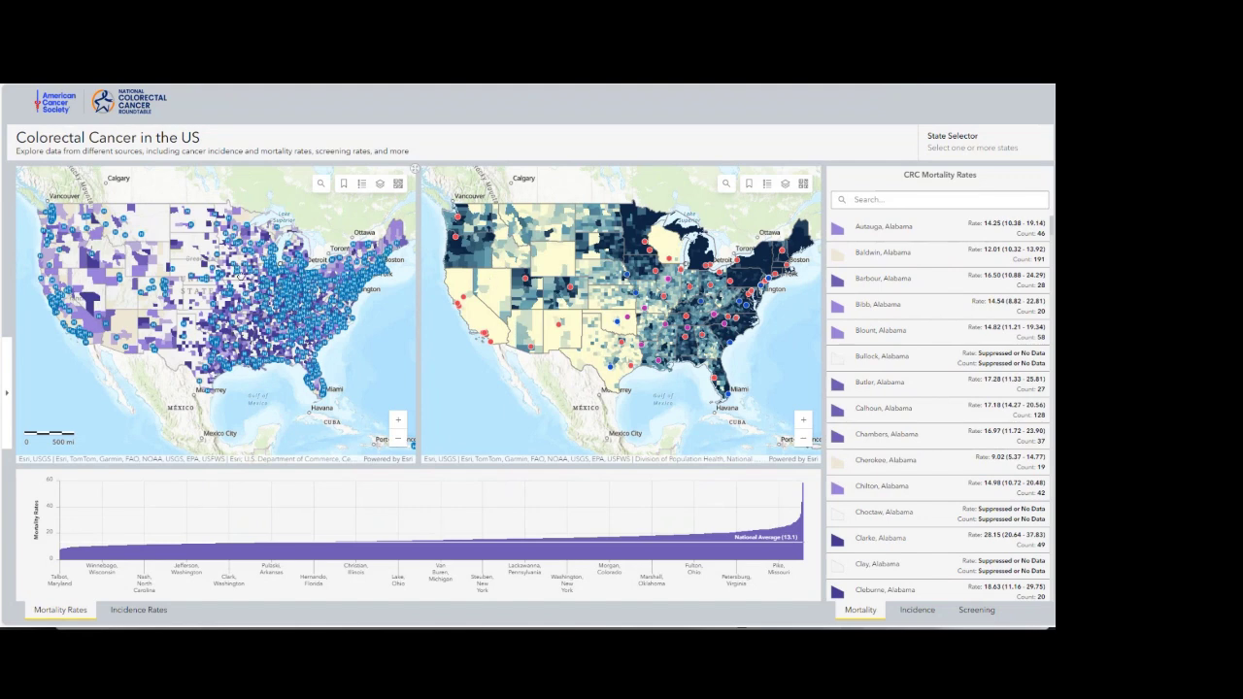
Pan and zoom both linked maps onto the counties around South Dakota and the northern Rockies
{"action": "mouse_move", "coordinate": [243, 278]}
{"action": "left_mouse_down"}
{"action": "mouse_move", "coordinate": [301, 314]}
{"action": "mouse_move", "coordinate": [244, 295]}
{"action": "left_mouse_up"}
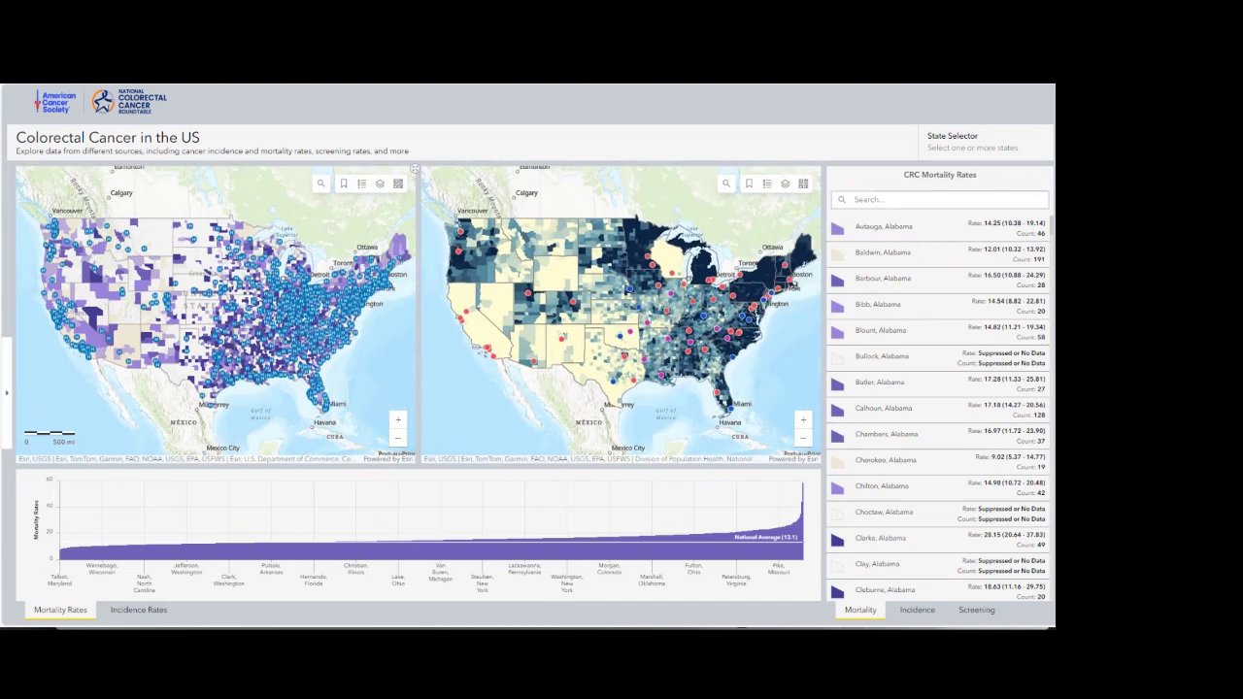
{"action": "scroll", "coordinate": [292, 218], "scroll_direction": "up", "scroll_amount": 2}
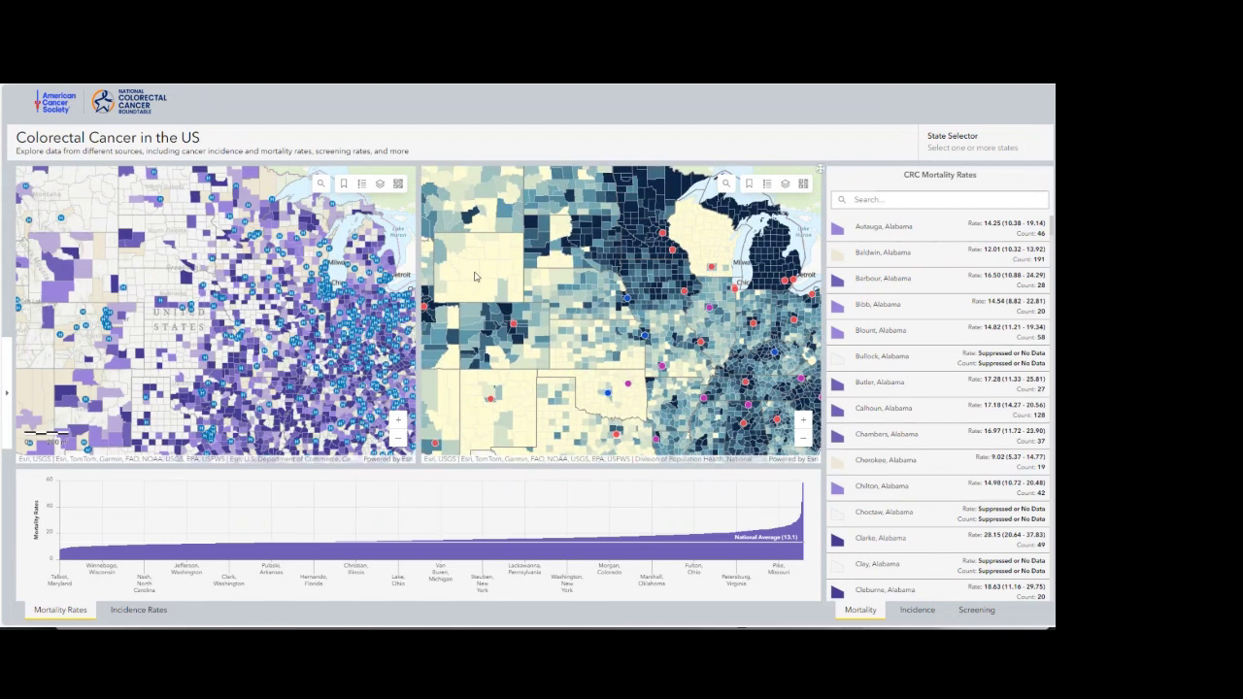
{"action": "scroll", "coordinate": [474, 276], "scroll_direction": "up", "scroll_amount": 2}
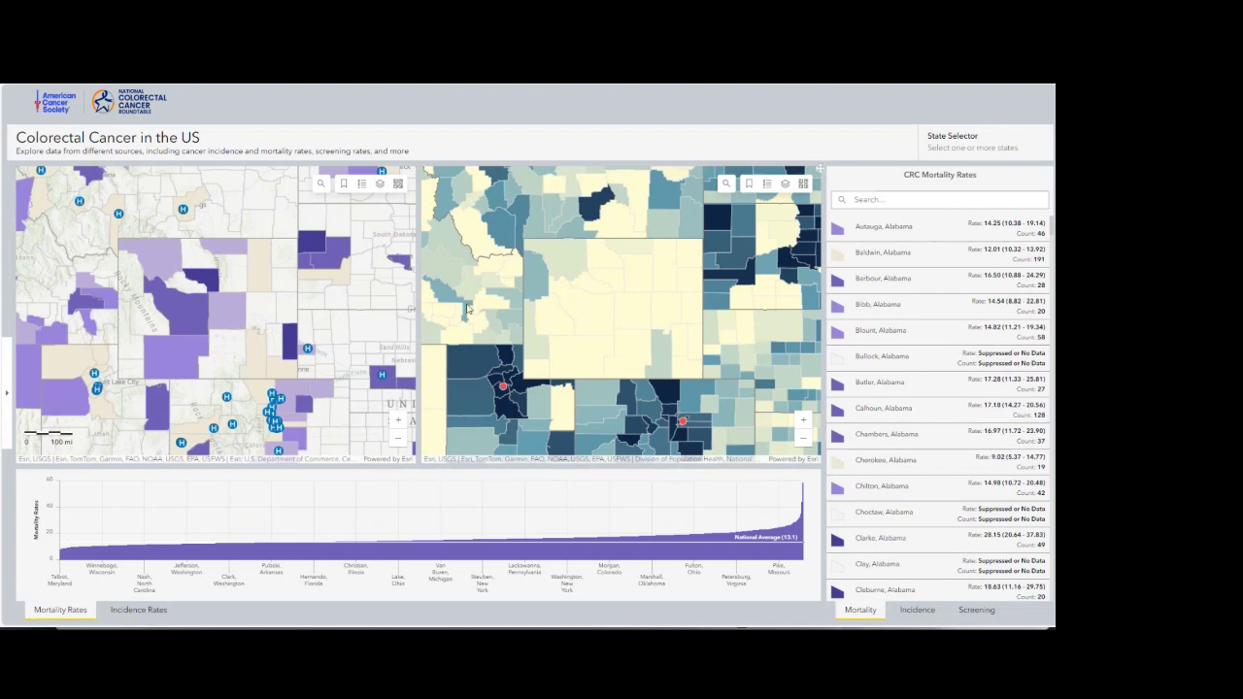
{"action": "left_click", "coordinate": [380, 185]}
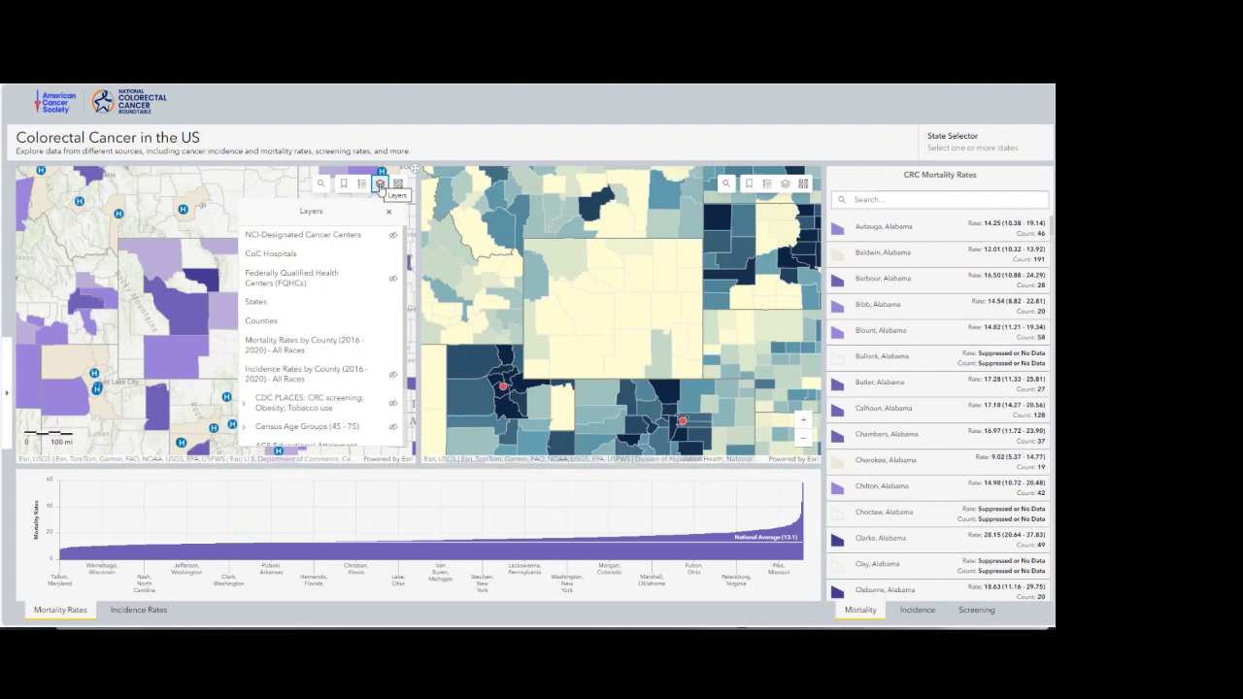
{"action": "left_click", "coordinate": [361, 183]}
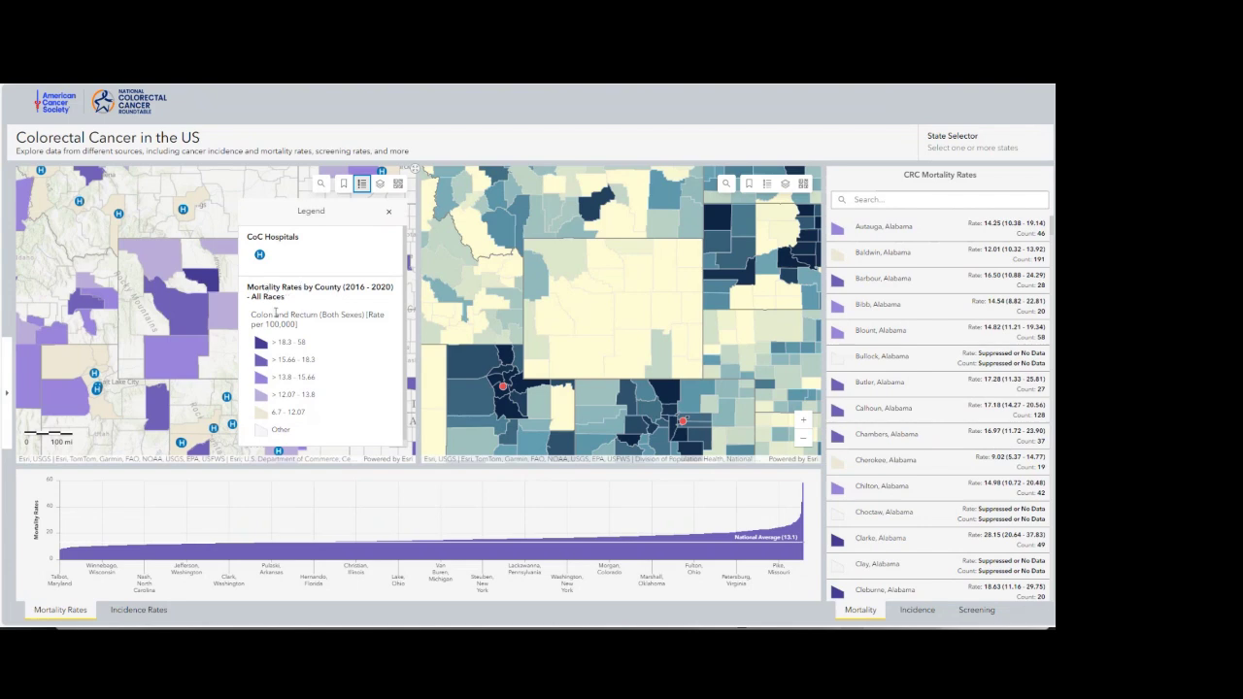
{"action": "left_click", "coordinate": [388, 212]}
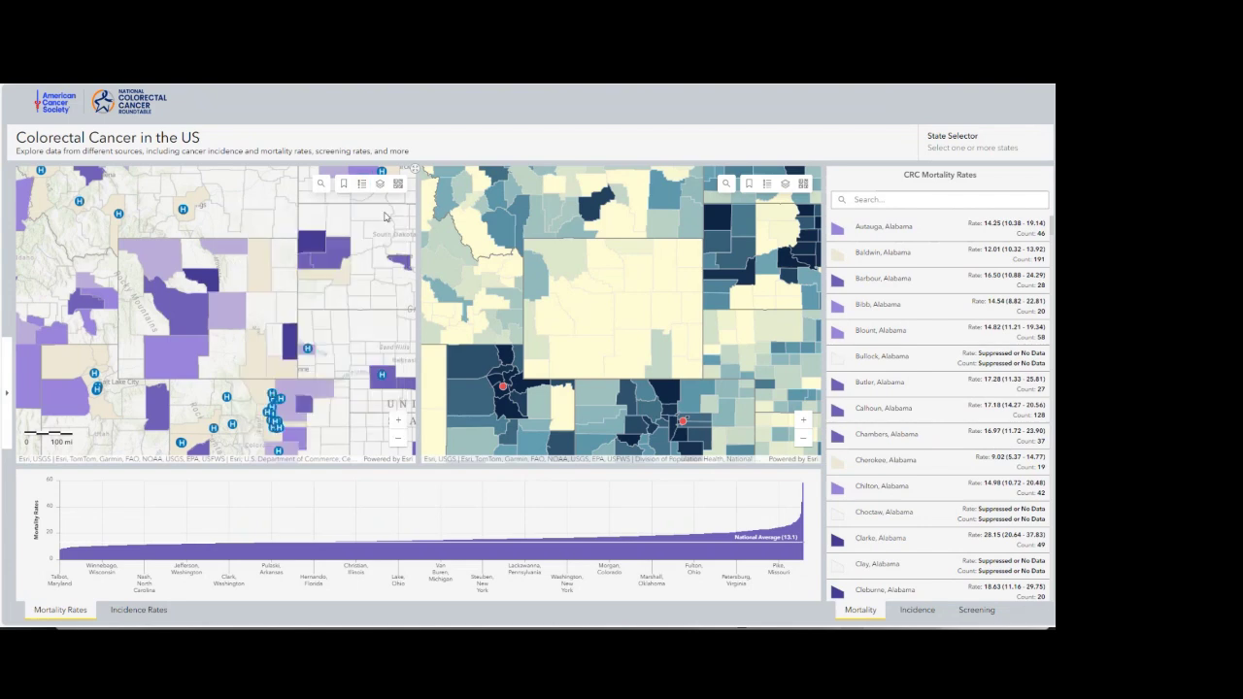
View and dismiss the blue screening map's legend, then show its layer list
{"action": "left_click", "coordinate": [767, 185]}
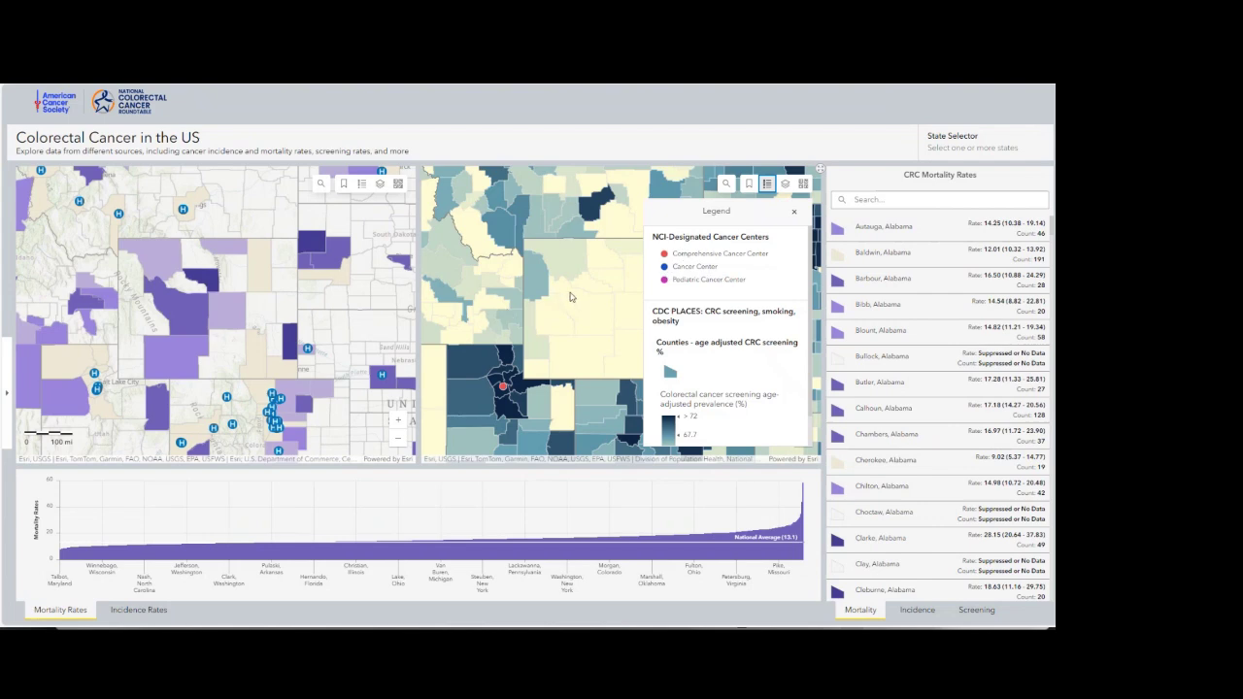
{"action": "left_click", "coordinate": [793, 212]}
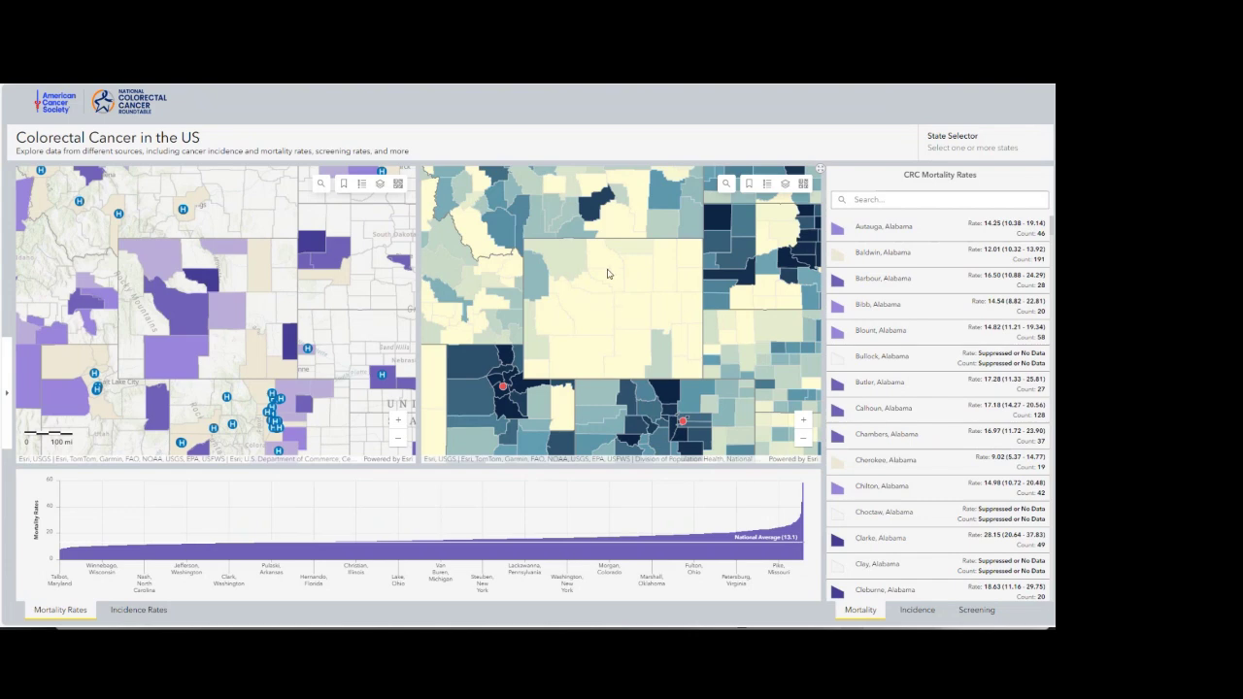
{"action": "left_click", "coordinate": [785, 184]}
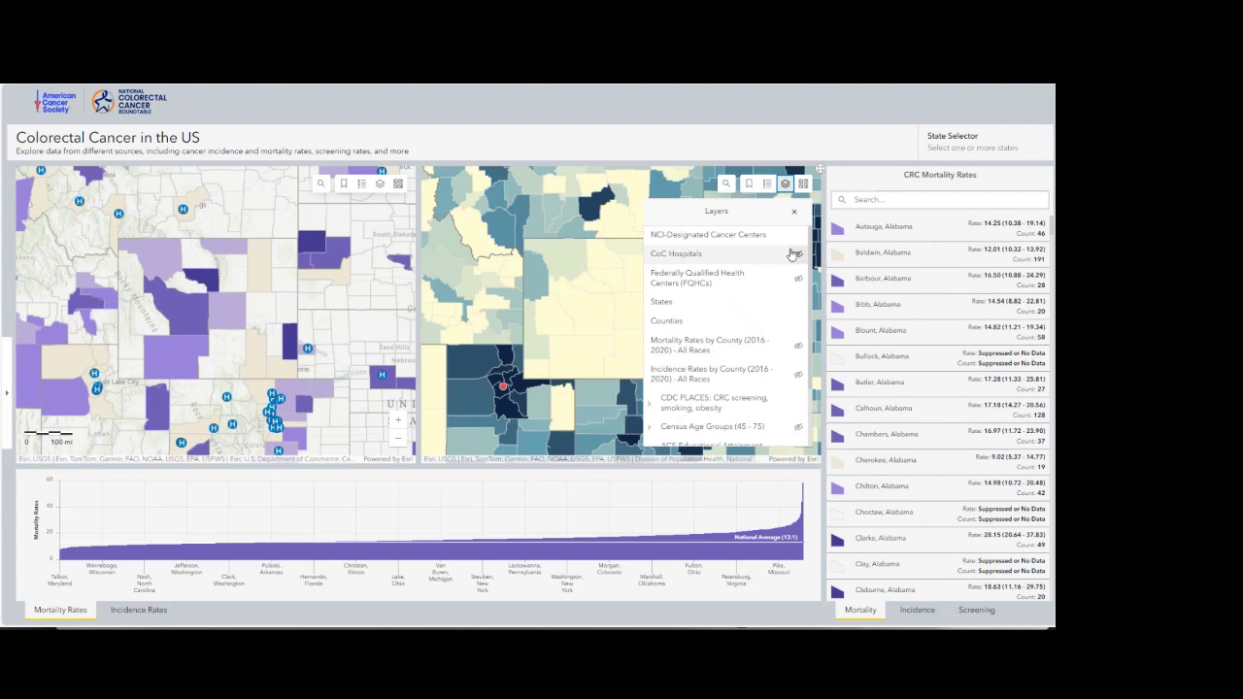
Hide CoC Hospitals and NCI-Designated Cancer Centers, show Federally Qualified Health Centers, and zoom to the central Plains
{"action": "scroll", "coordinate": [580, 274], "scroll_direction": "down", "scroll_amount": 3}
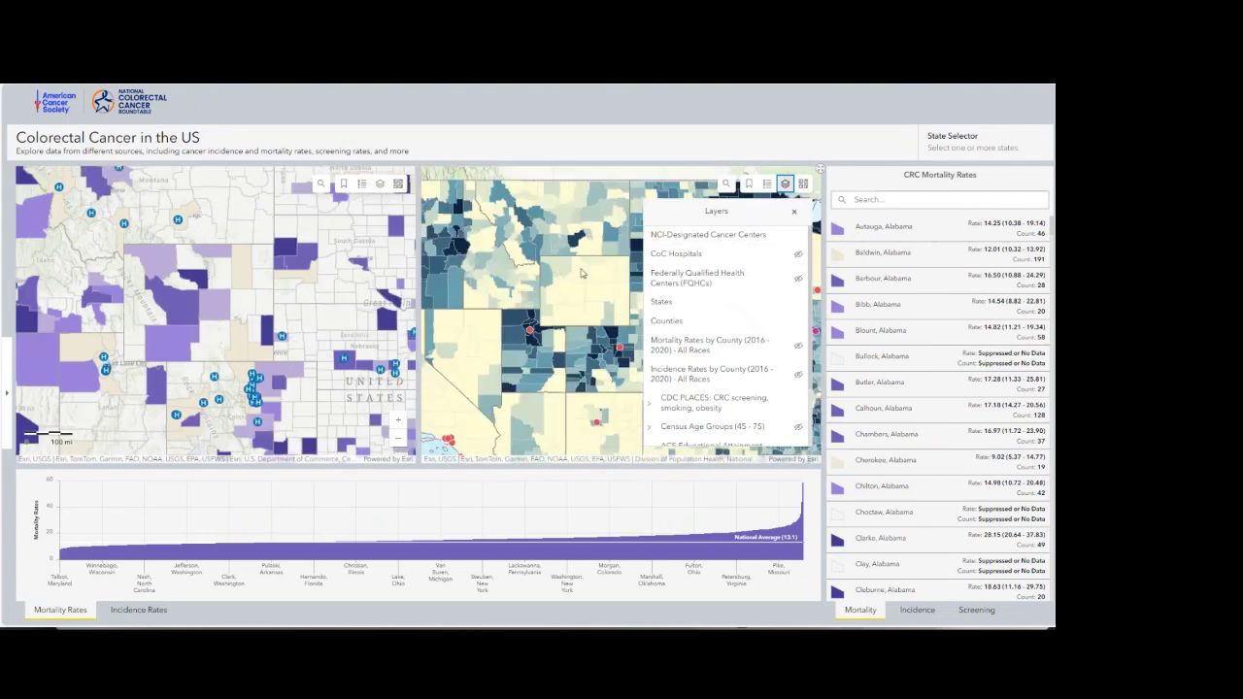
{"action": "scroll", "coordinate": [581, 274], "scroll_direction": "down", "scroll_amount": 3}
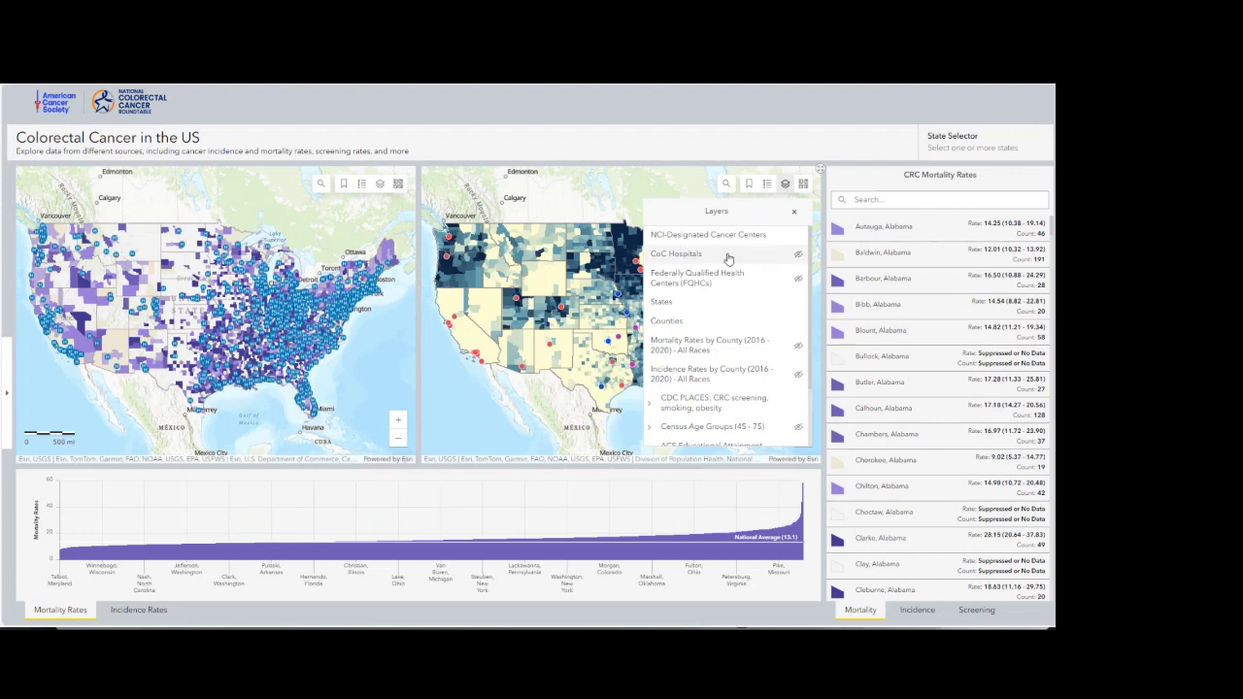
{"action": "left_click", "coordinate": [797, 257]}
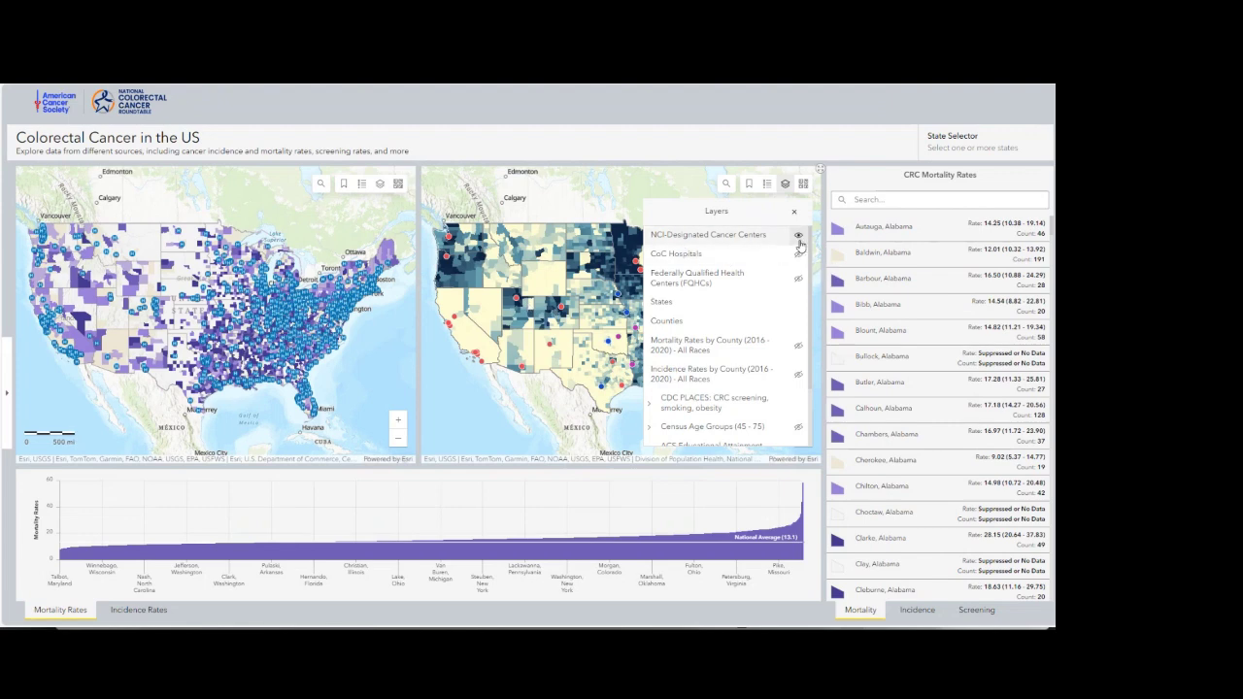
{"action": "left_click", "coordinate": [797, 235]}
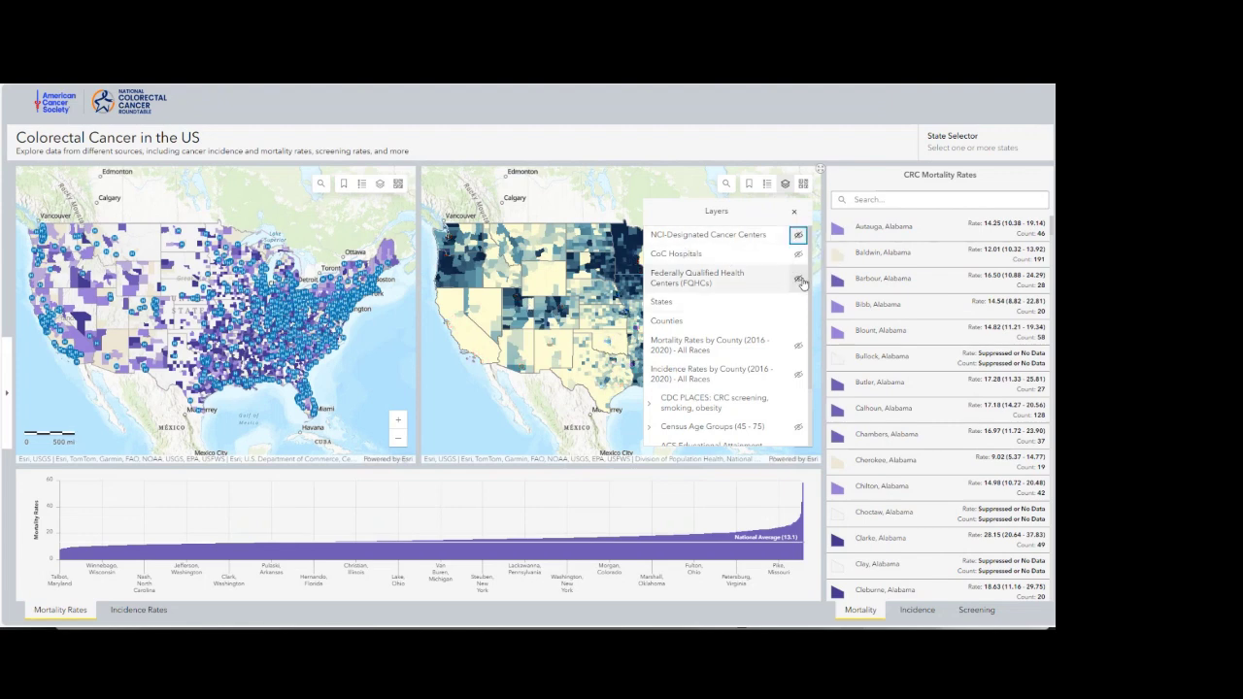
{"action": "left_click", "coordinate": [797, 279]}
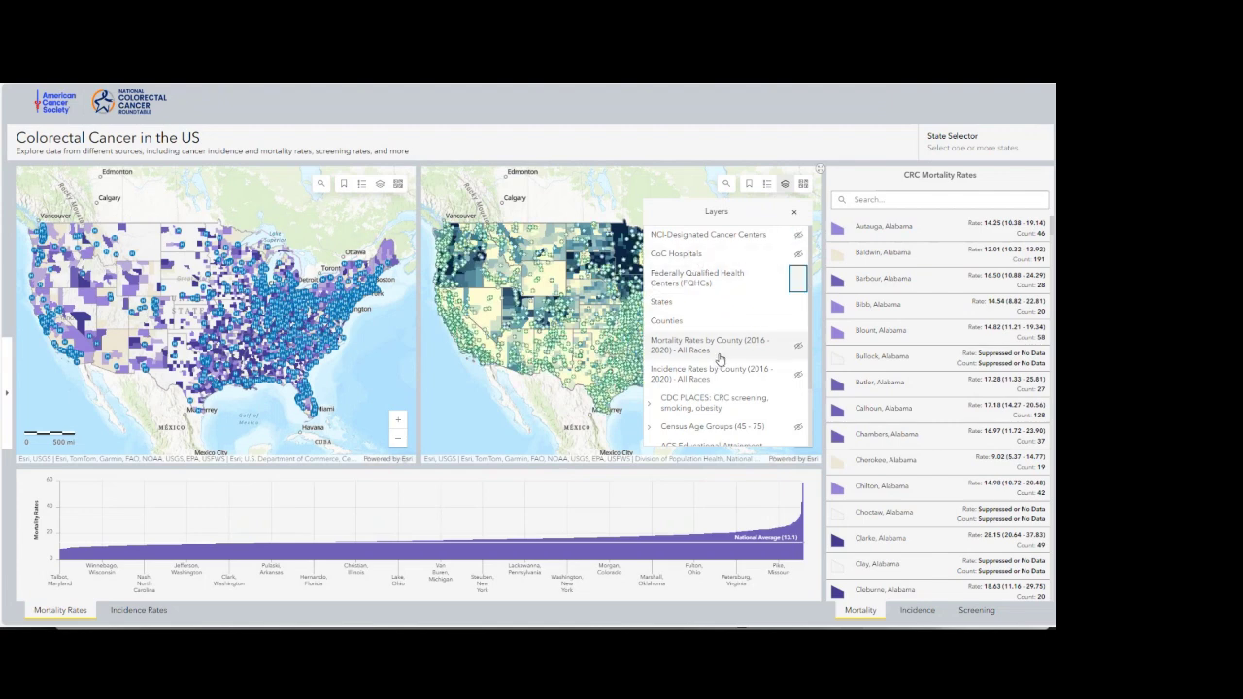
{"action": "scroll", "coordinate": [588, 315], "scroll_direction": "down", "scroll_amount": 5}
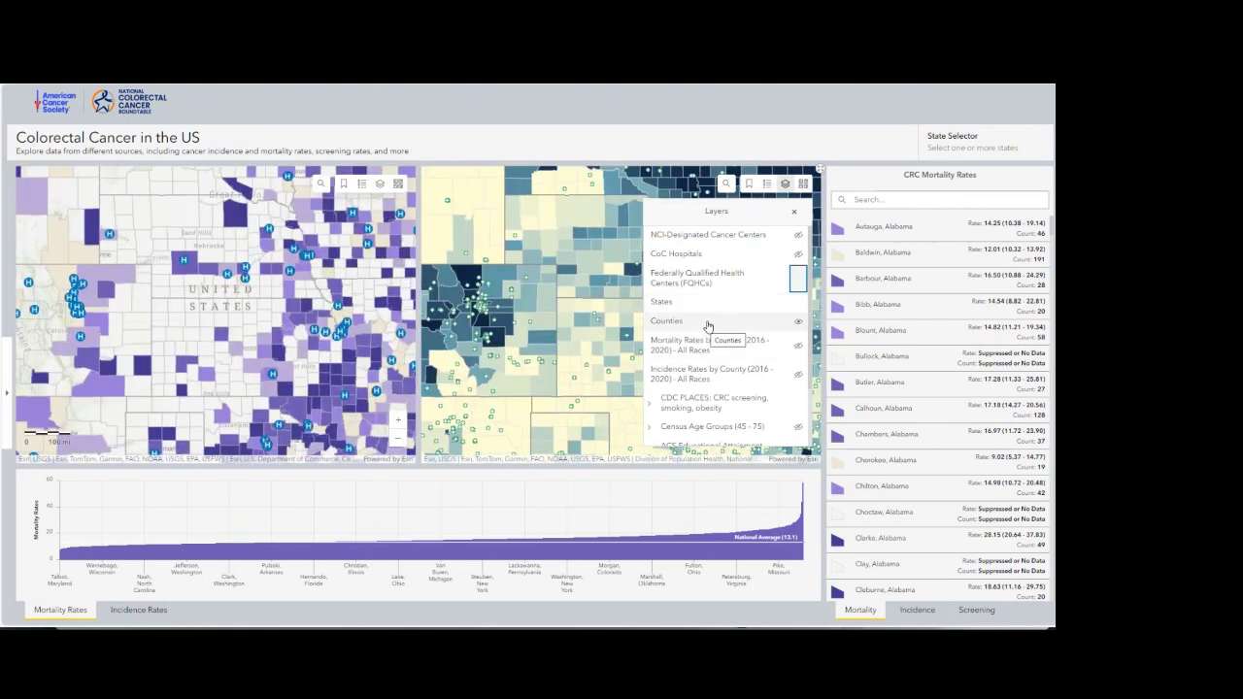
{"action": "scroll", "coordinate": [705, 328], "scroll_direction": "down", "scroll_amount": 2}
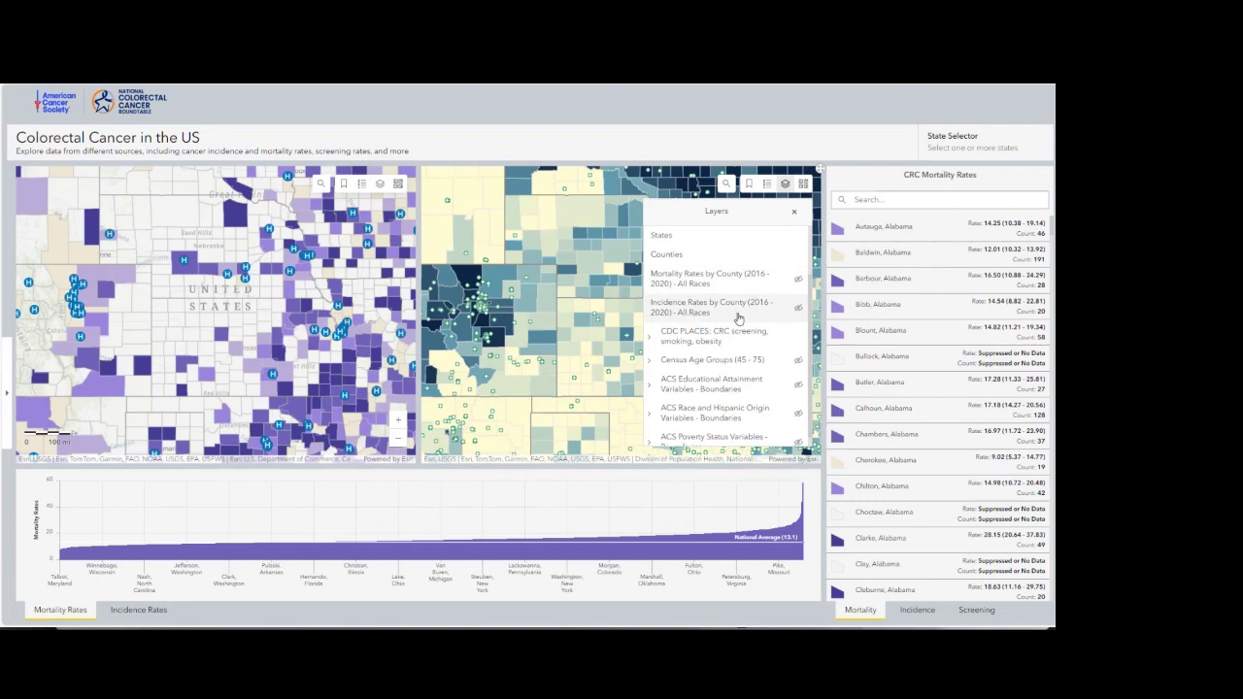
Under CDC PLACES, swap the CRC screening sublayer for county current smoking percentages, then pan slightly east
{"action": "scroll", "coordinate": [682, 335], "scroll_direction": "down", "scroll_amount": 1}
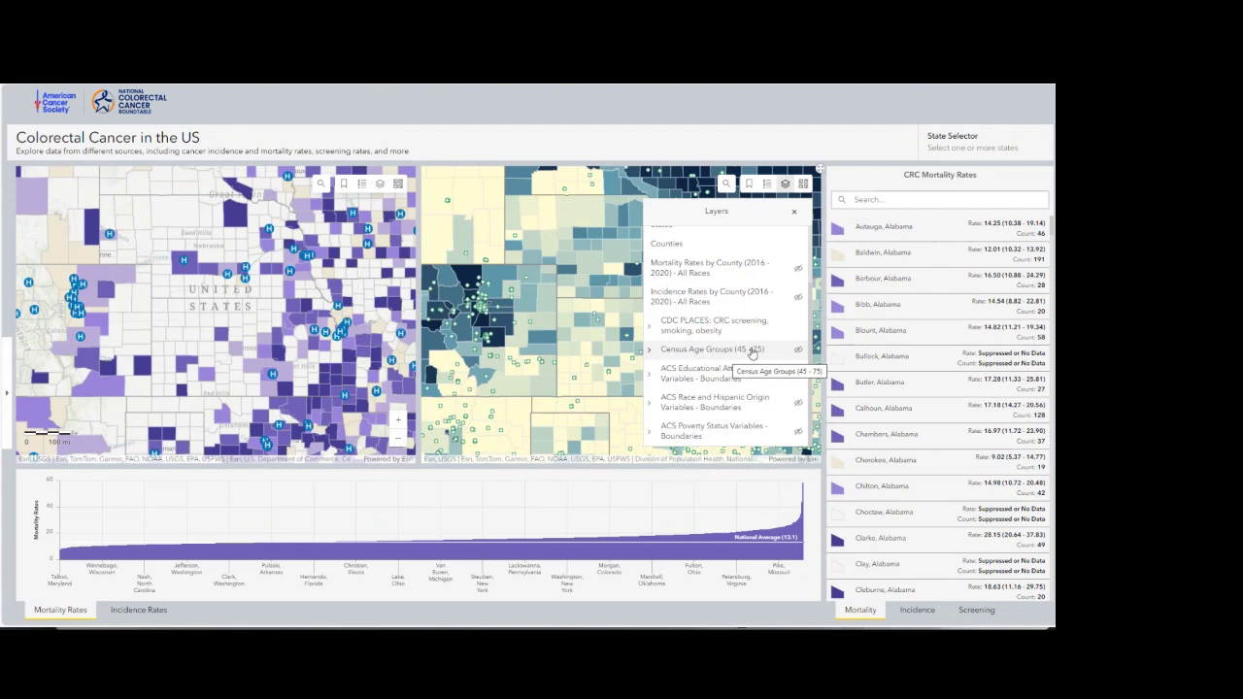
{"action": "left_click", "coordinate": [651, 380]}
{"action": "left_click", "coordinate": [649, 380]}
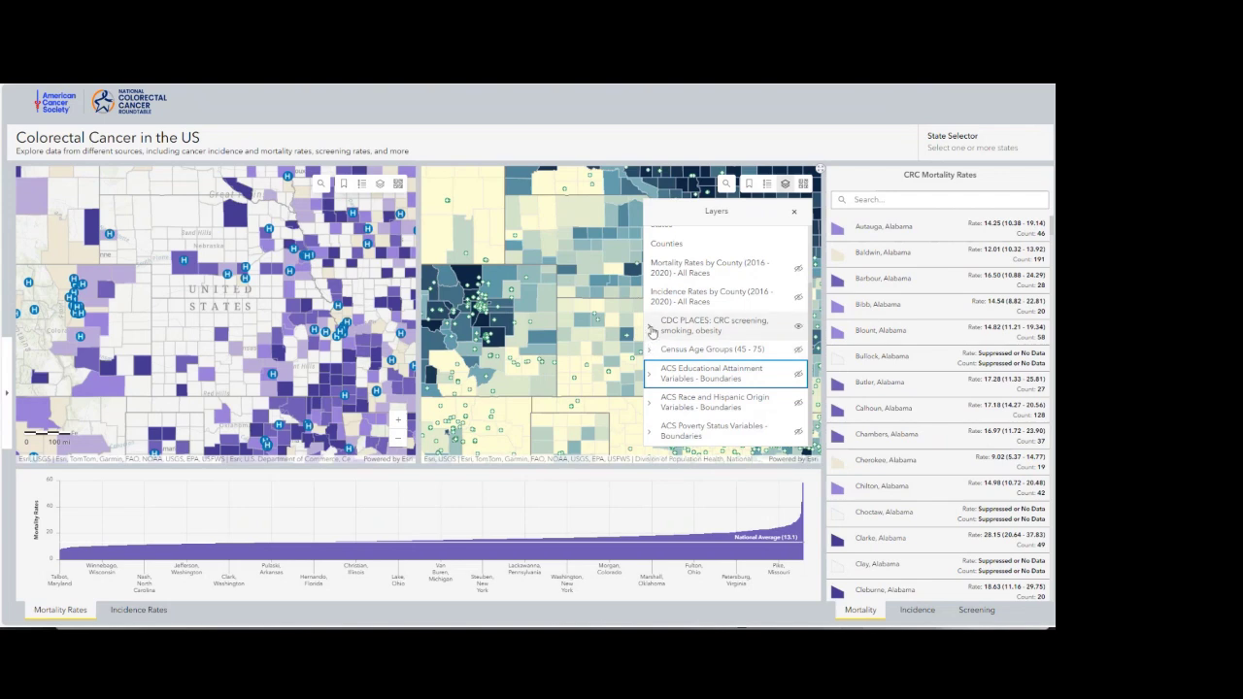
{"action": "left_click", "coordinate": [649, 328]}
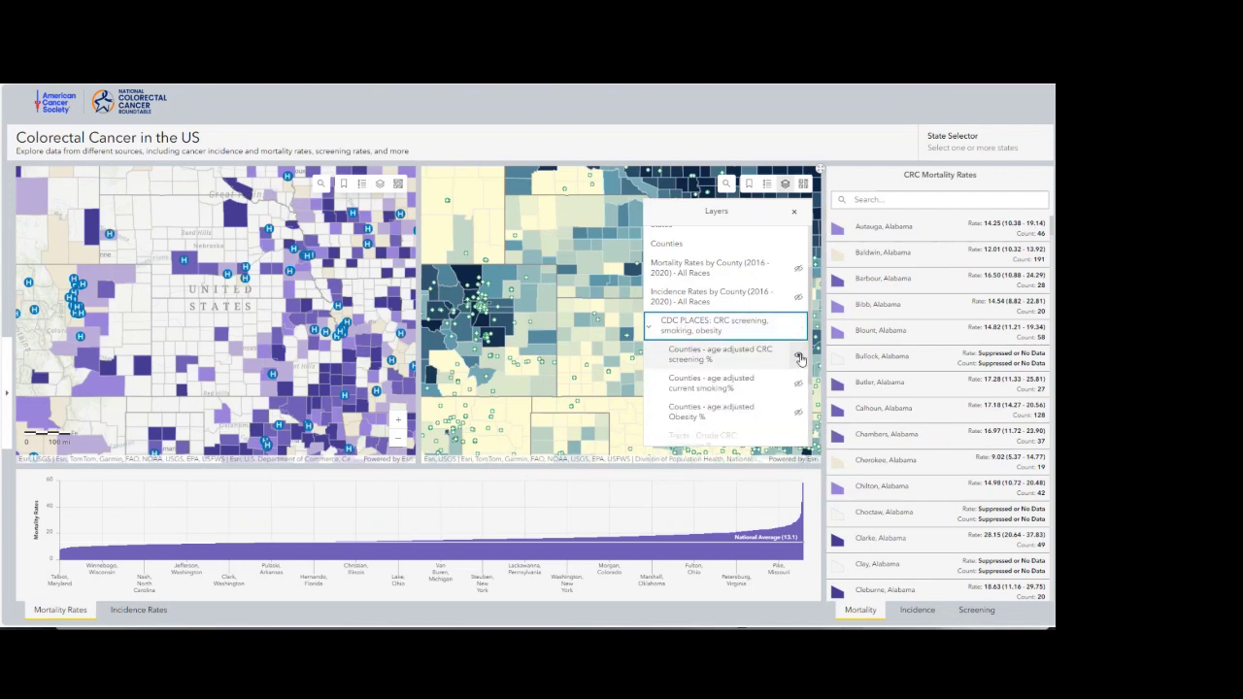
{"action": "left_click", "coordinate": [799, 356]}
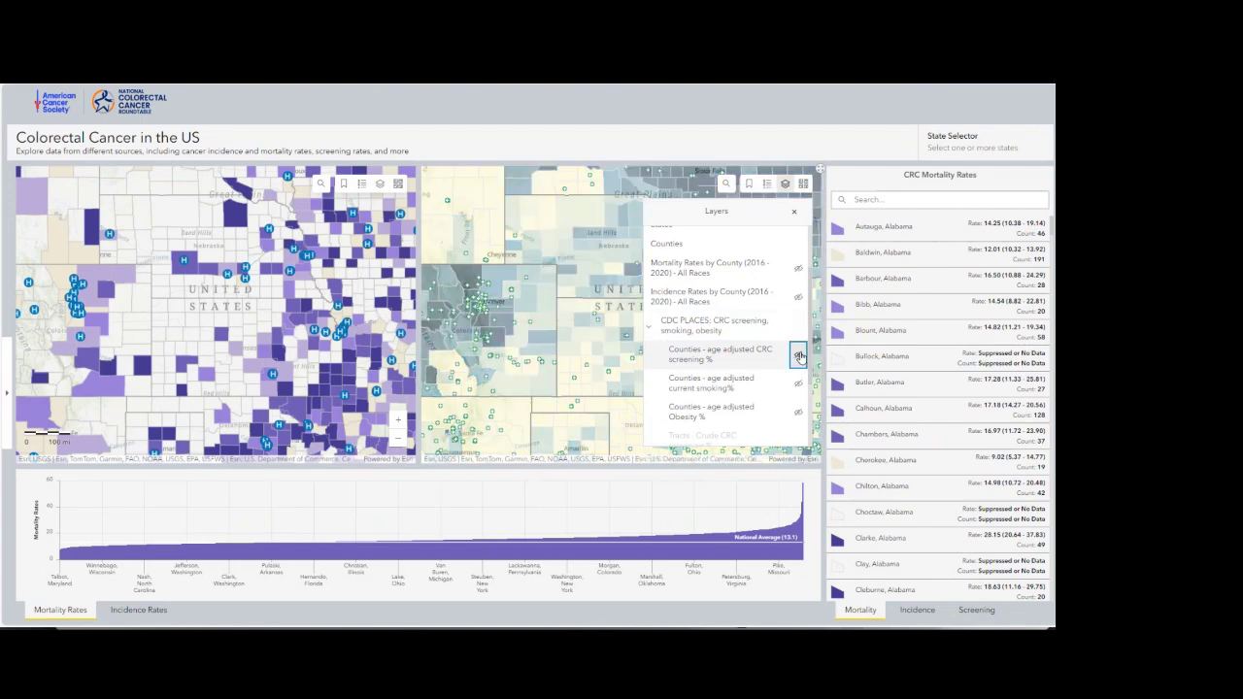
{"action": "left_click", "coordinate": [798, 385]}
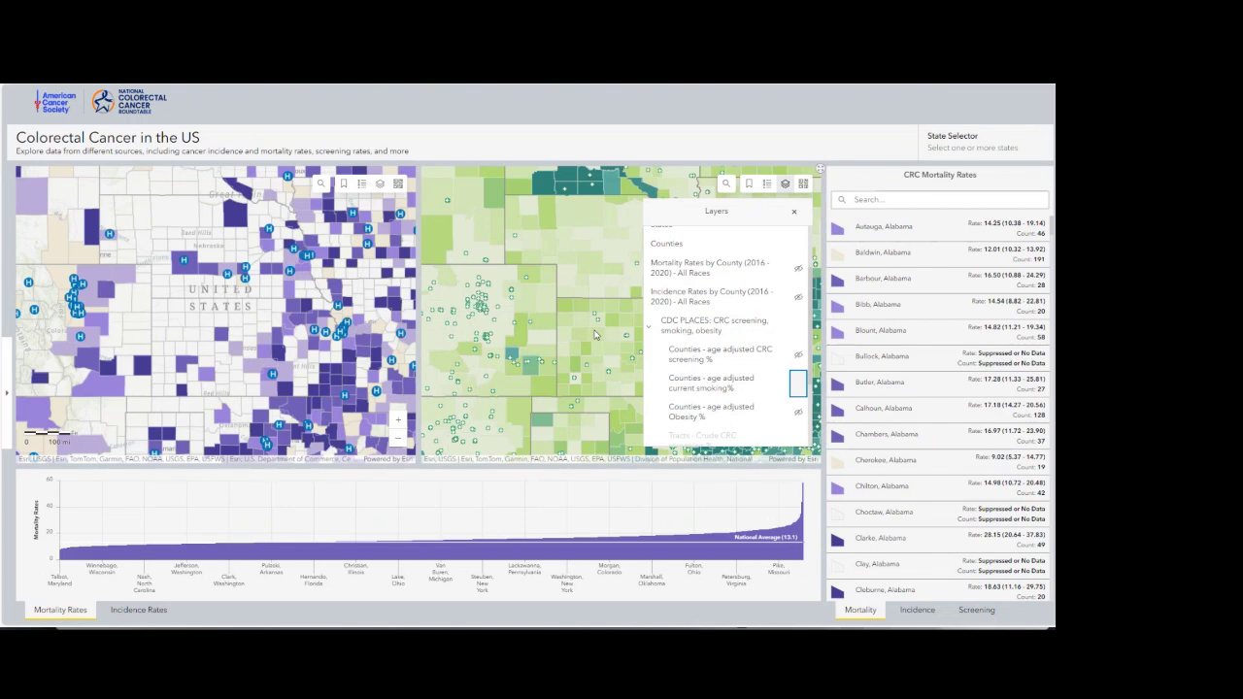
{"action": "left_click_drag", "start_coordinate": [595, 335], "coordinate": [538, 335]}
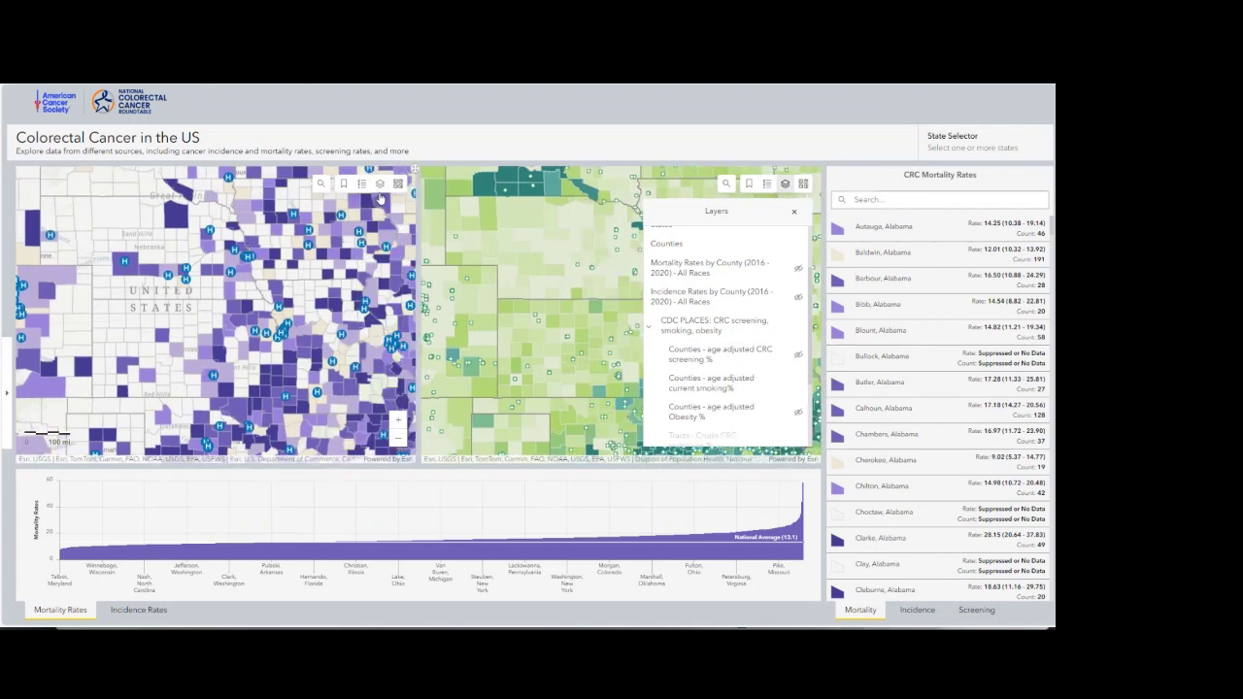
Switch the purple map from Mortality Rates by County to Incidence Rates by County shading
{"action": "left_click", "coordinate": [379, 185]}
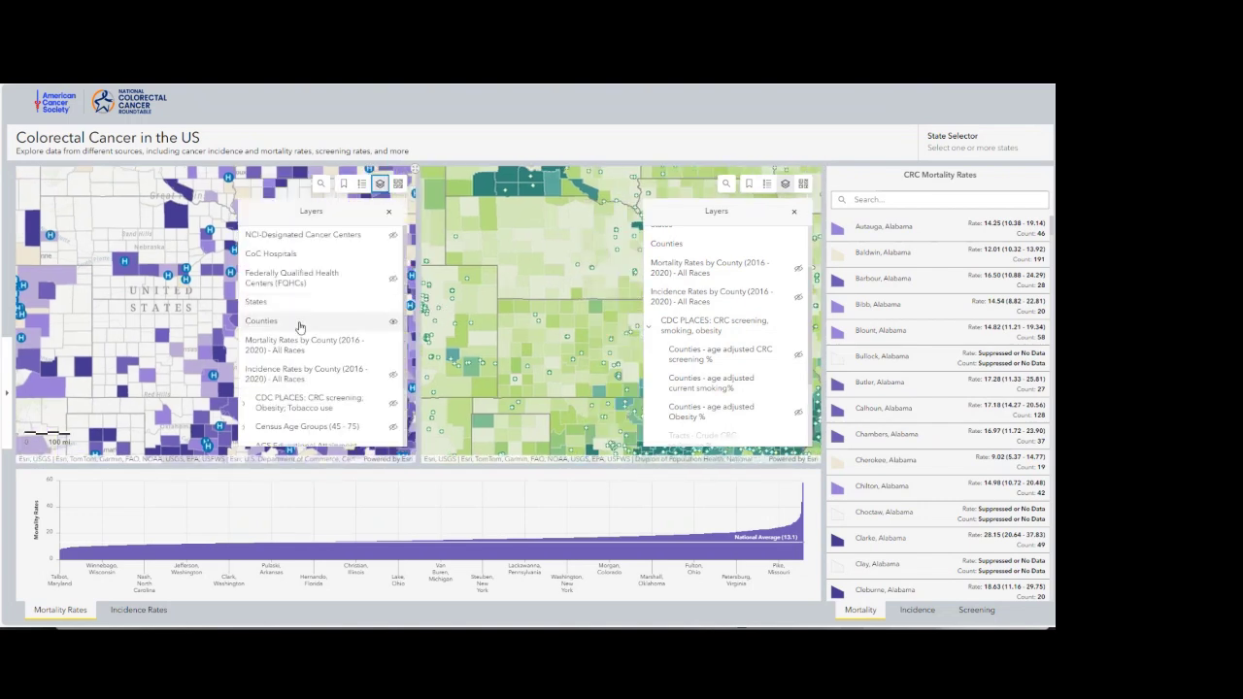
{"action": "left_click", "coordinate": [392, 345]}
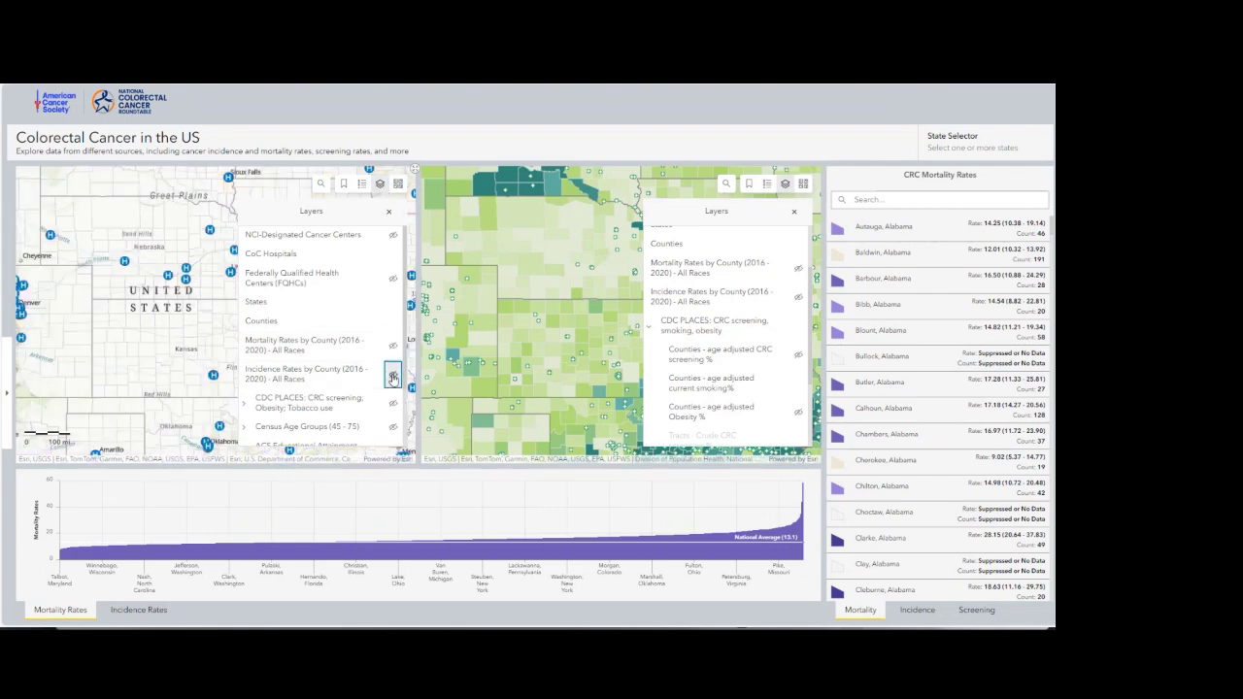
{"action": "left_click", "coordinate": [392, 376]}
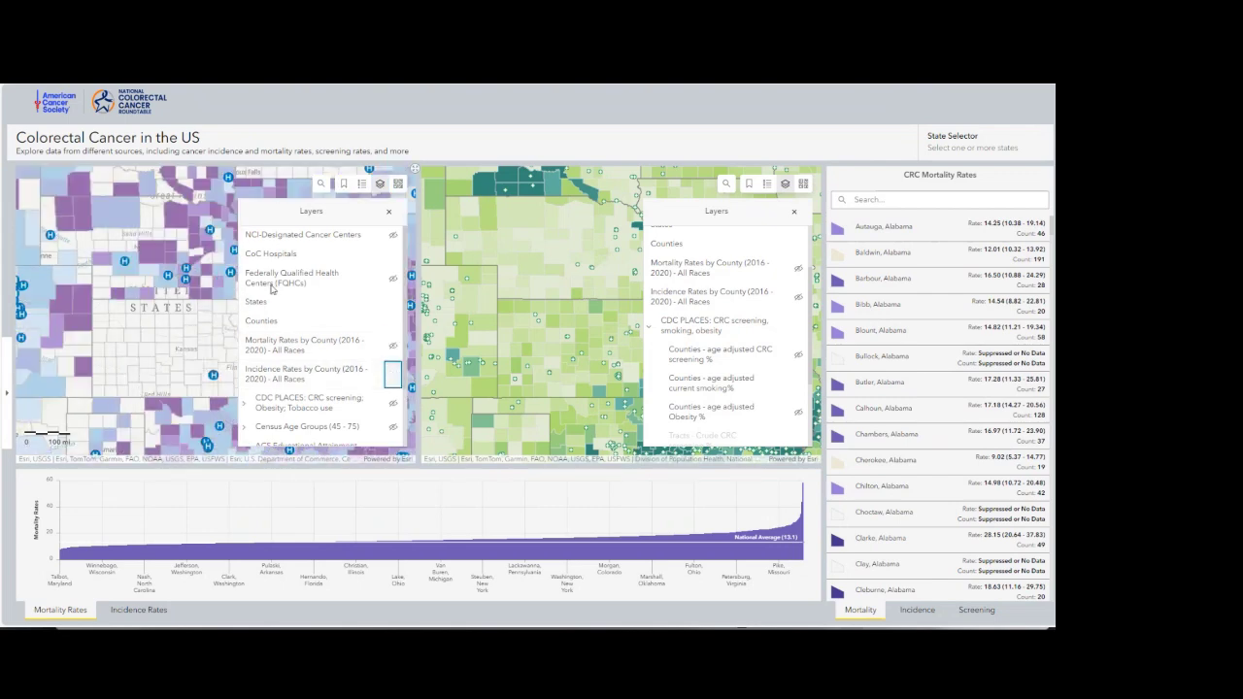
Close the mortality map's layer list and pan both maps over the southeastern US
{"action": "scroll", "coordinate": [145, 345], "scroll_direction": "up", "scroll_amount": 3}
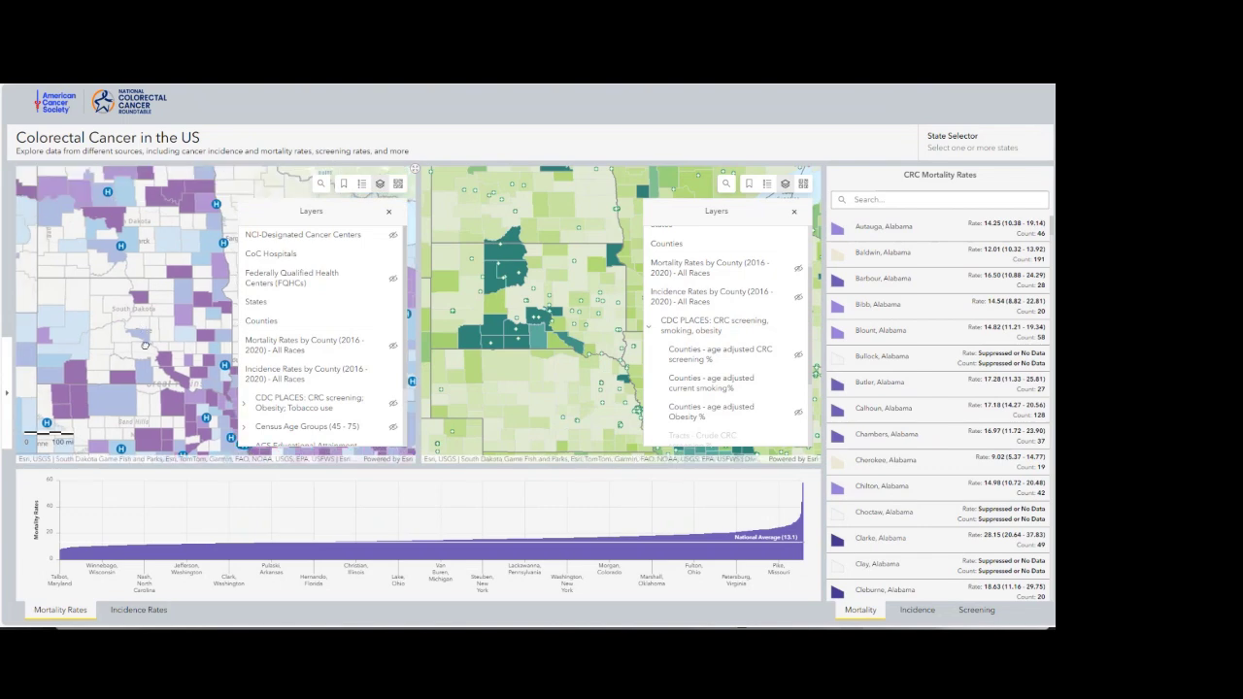
{"action": "scroll", "coordinate": [145, 345], "scroll_direction": "down", "scroll_amount": 2}
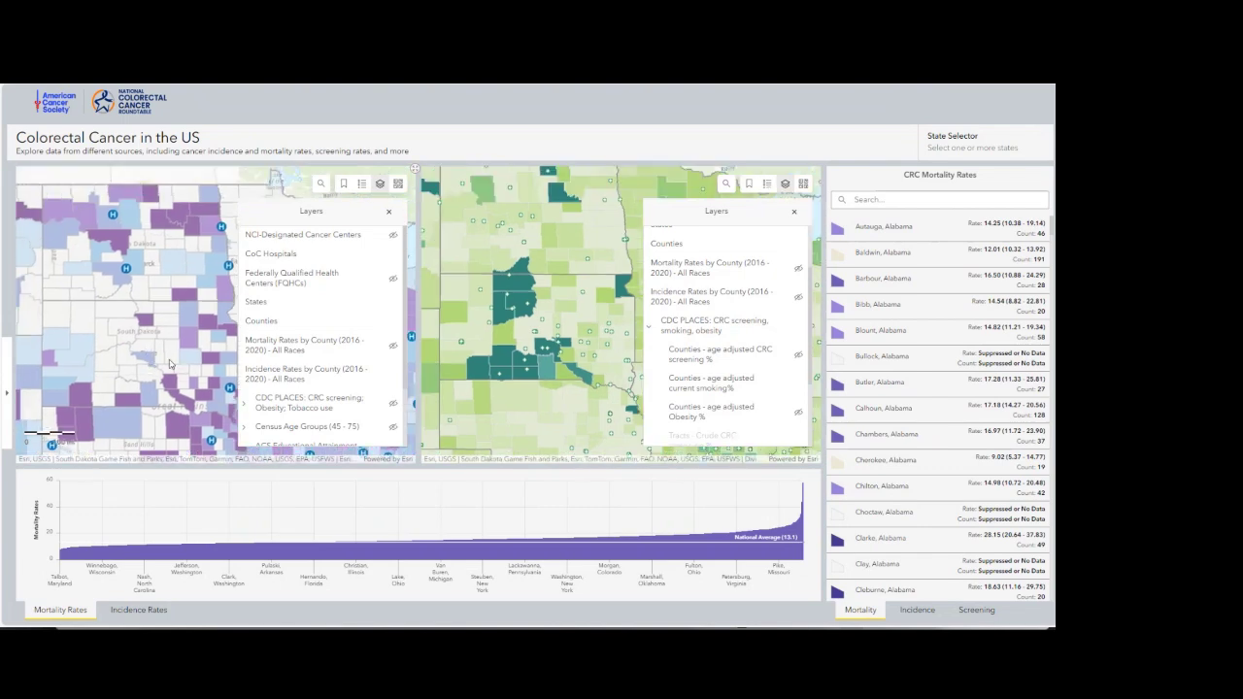
{"action": "left_click", "coordinate": [387, 213]}
{"action": "left_click_drag", "start_coordinate": [378, 292], "coordinate": [229, 328]}
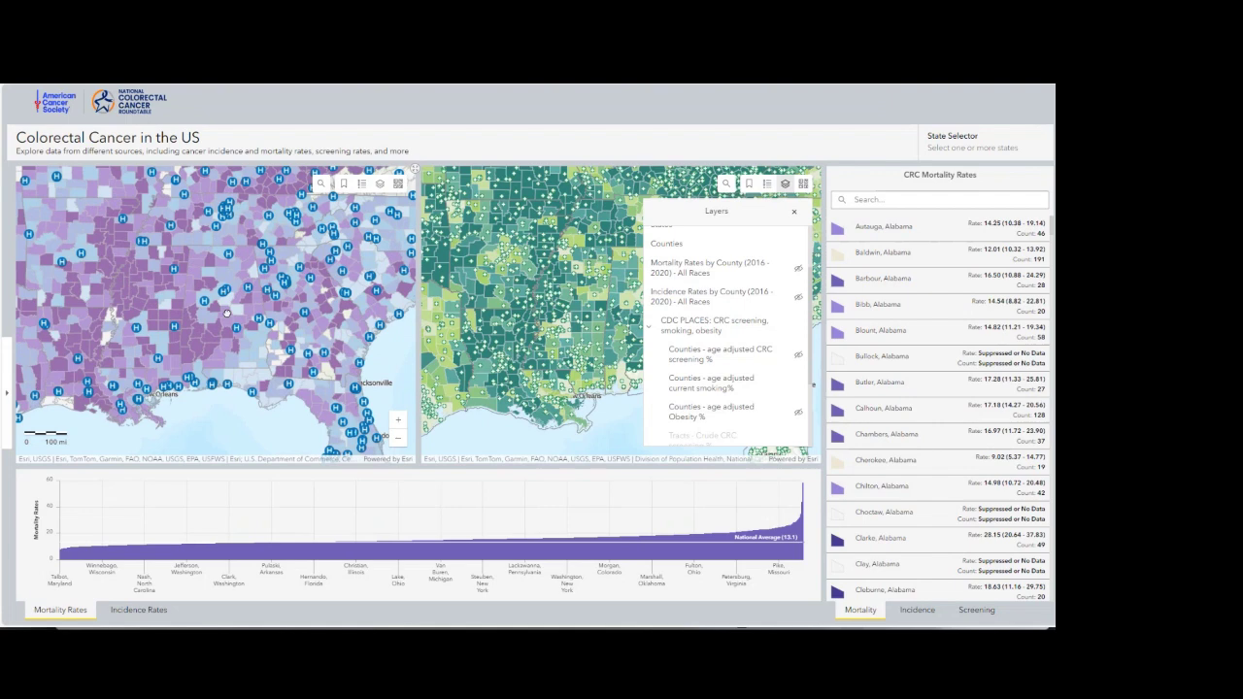
Check Georgia in the State Selector so every panel shows only Georgia counties
{"action": "left_click", "coordinate": [966, 147]}
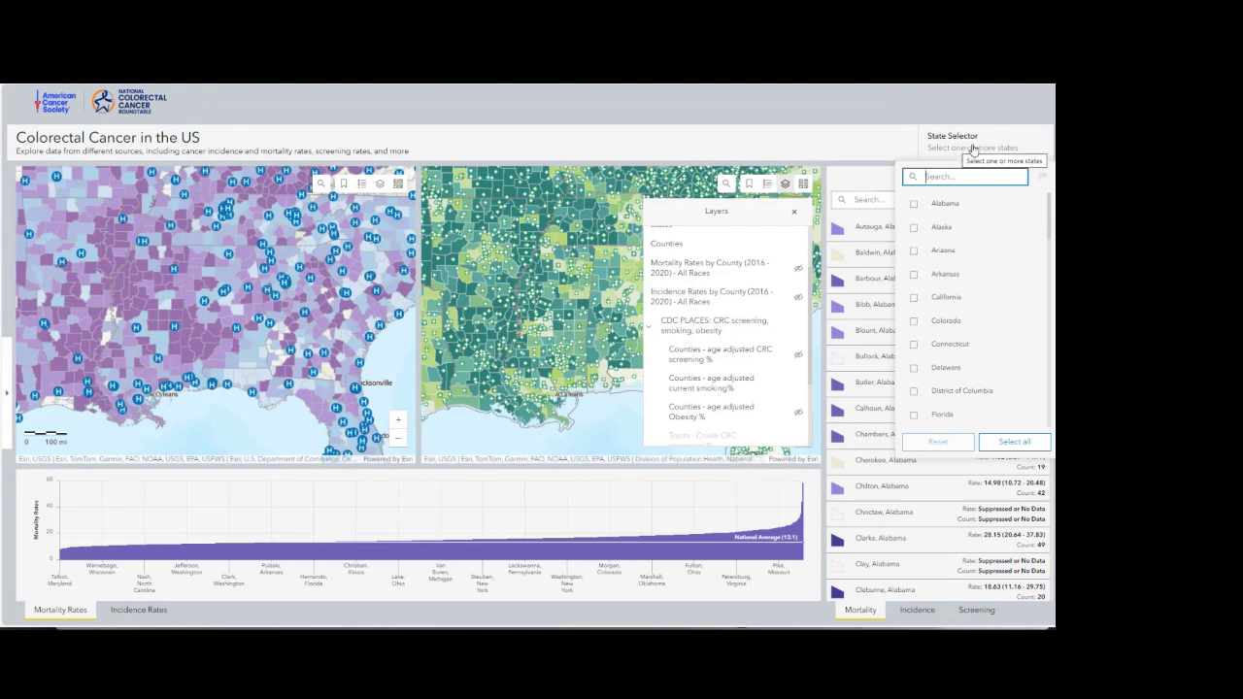
{"action": "scroll", "coordinate": [951, 301], "scroll_direction": "down", "scroll_amount": 2}
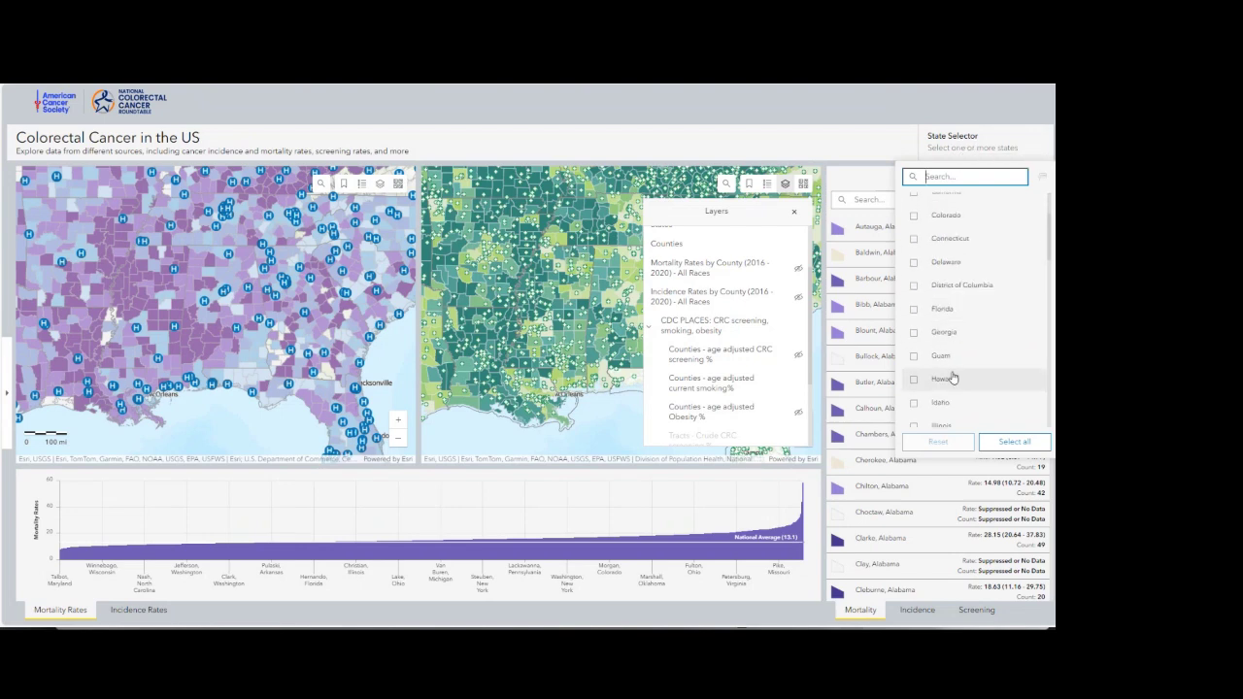
{"action": "scroll", "coordinate": [951, 383], "scroll_direction": "down", "scroll_amount": 2}
{"action": "scroll", "coordinate": [951, 388], "scroll_direction": "up", "scroll_amount": 2}
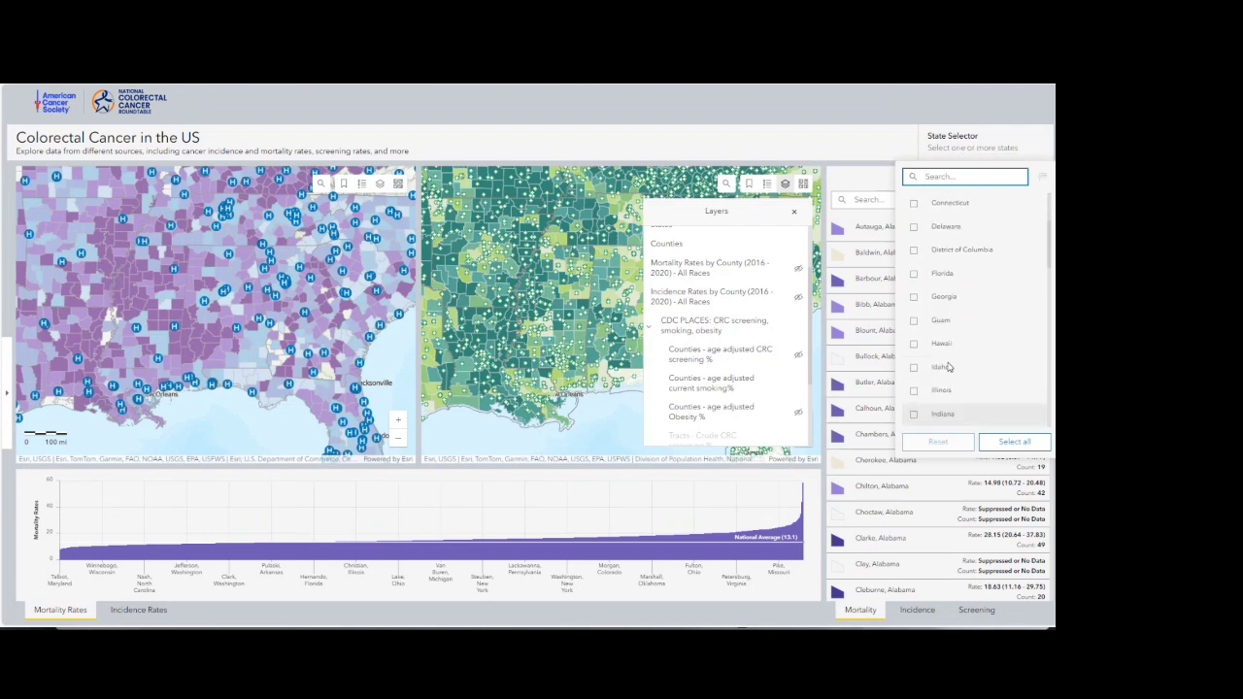
{"action": "left_click", "coordinate": [940, 298]}
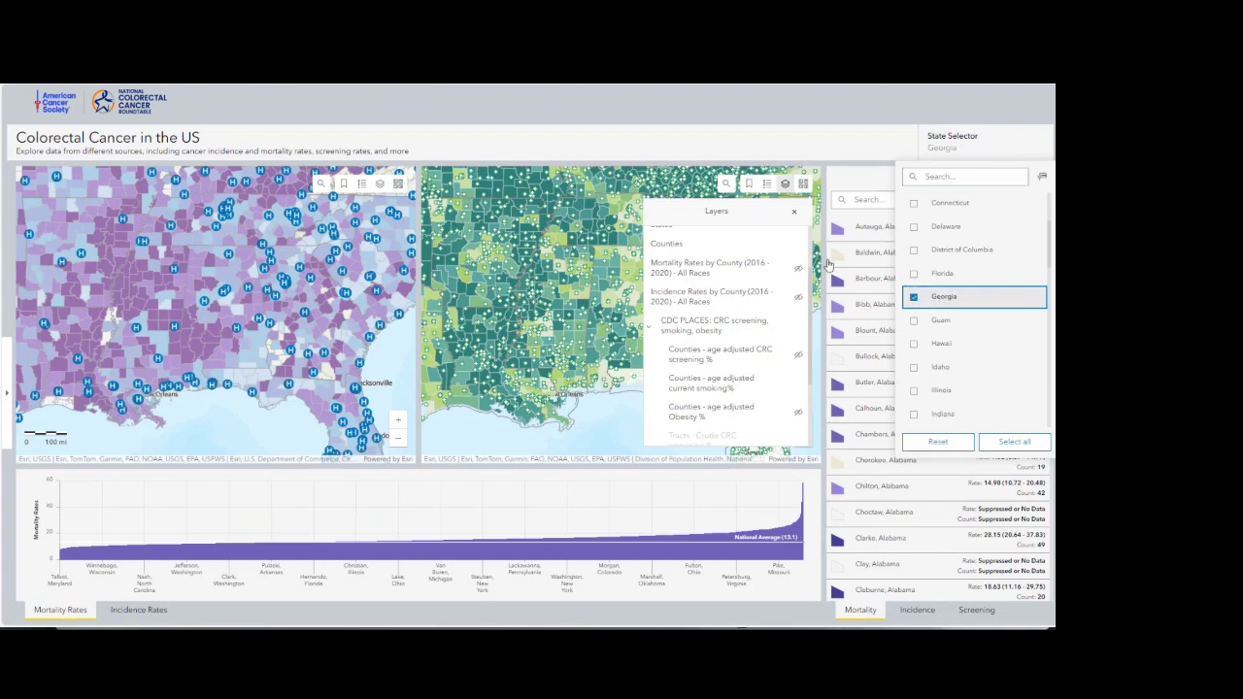
{"action": "left_click", "coordinate": [795, 213]}
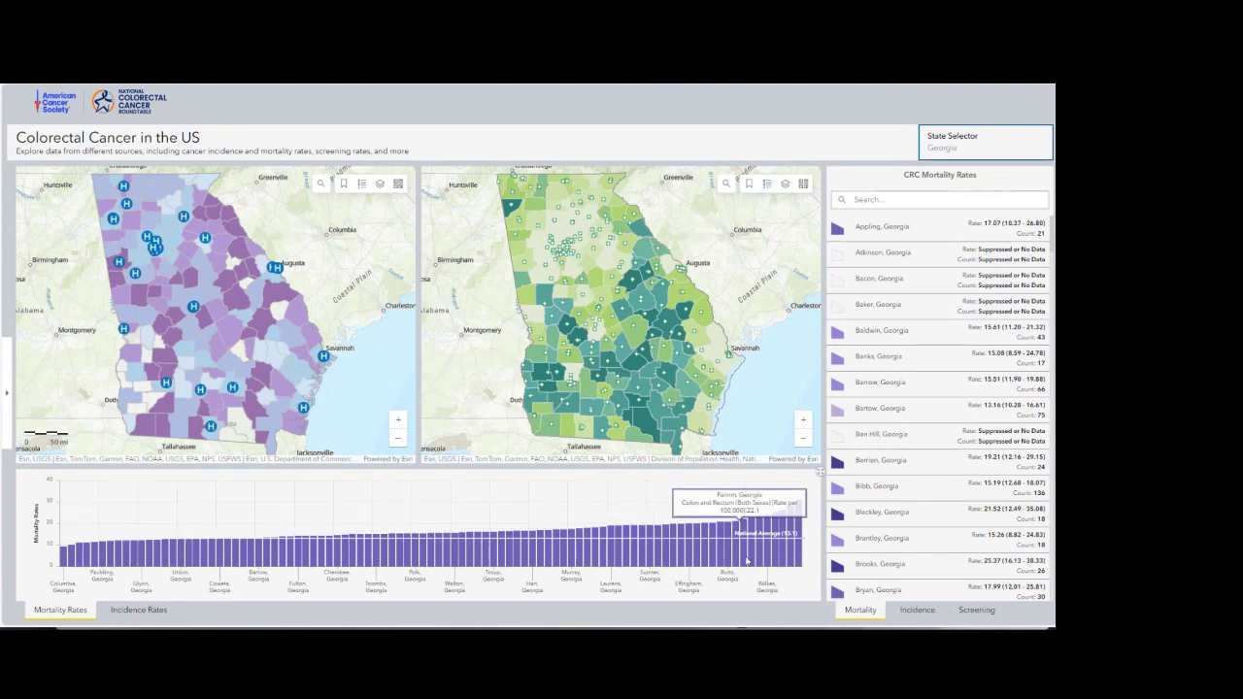
Preview incidence rates in the chart, revert to mortality, and set the county list to CRC Screening Rates
{"action": "left_click", "coordinate": [139, 609]}
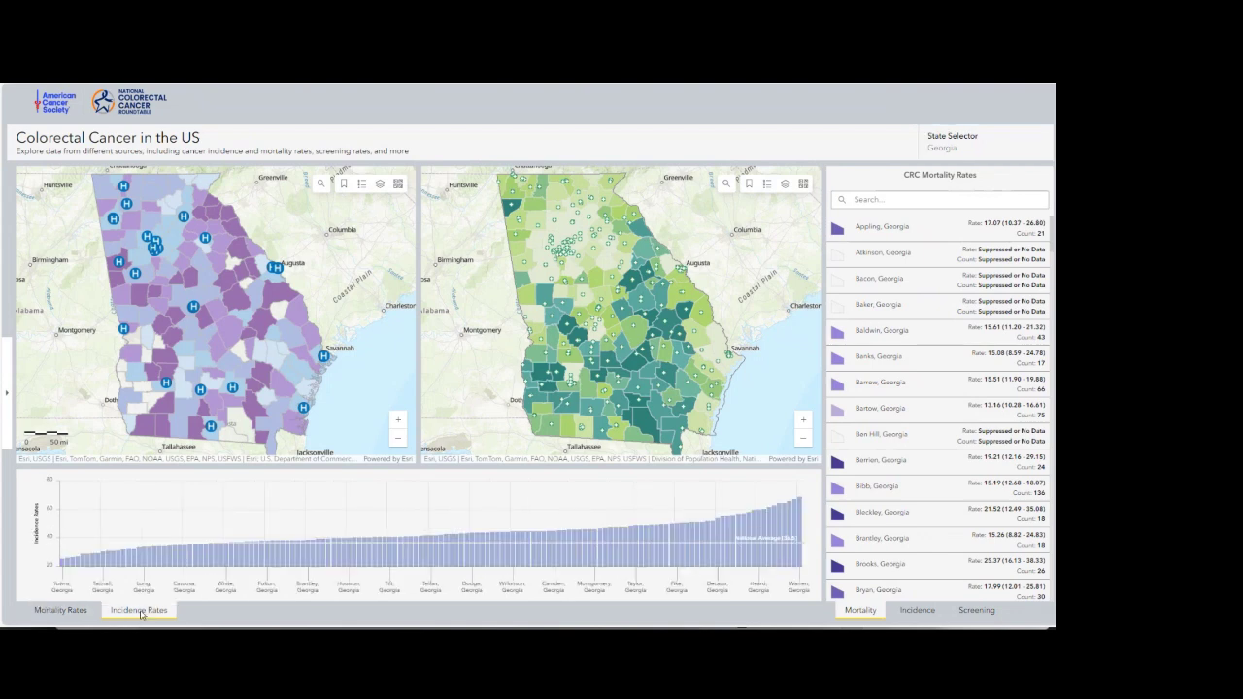
{"action": "left_click", "coordinate": [73, 614]}
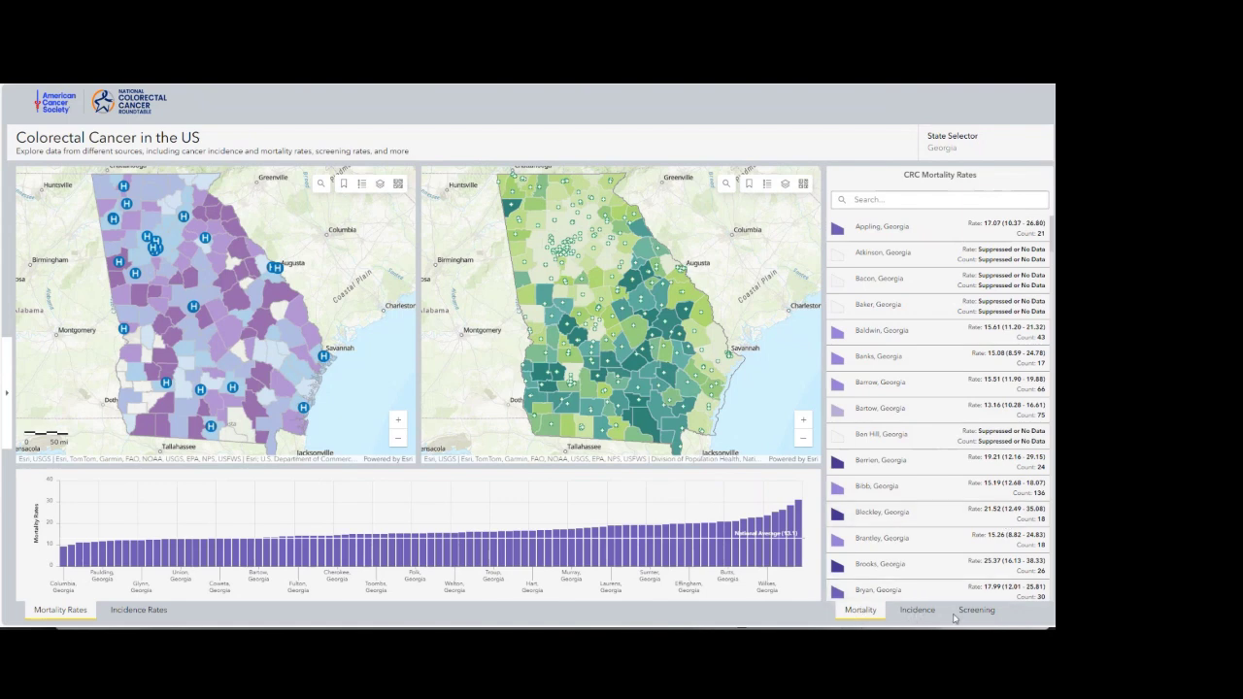
{"action": "left_click", "coordinate": [916, 614]}
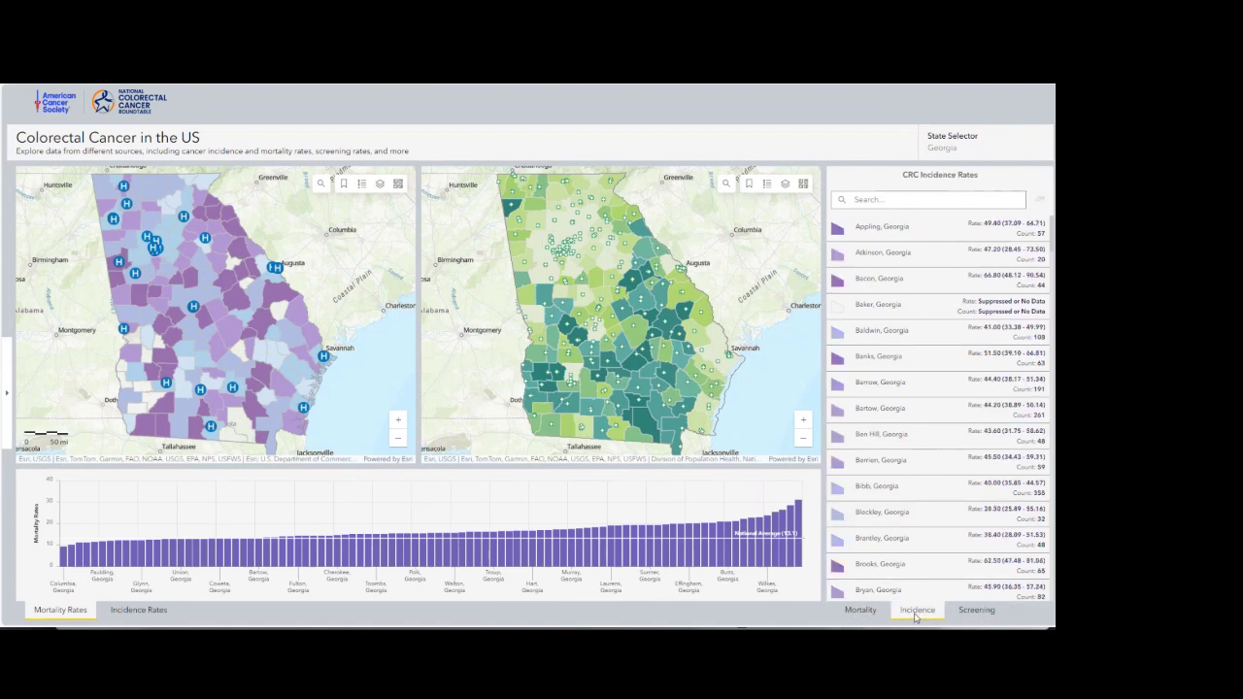
{"action": "left_click", "coordinate": [976, 612]}
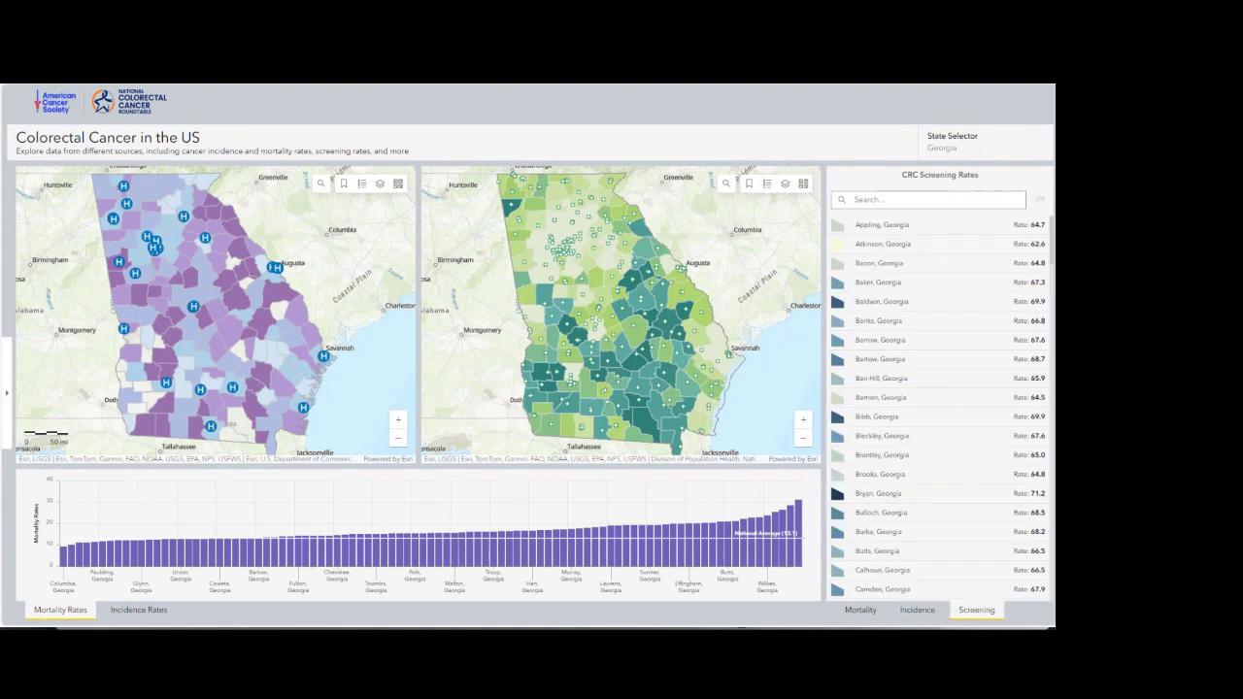
{"action": "left_click", "coordinate": [890, 199]}
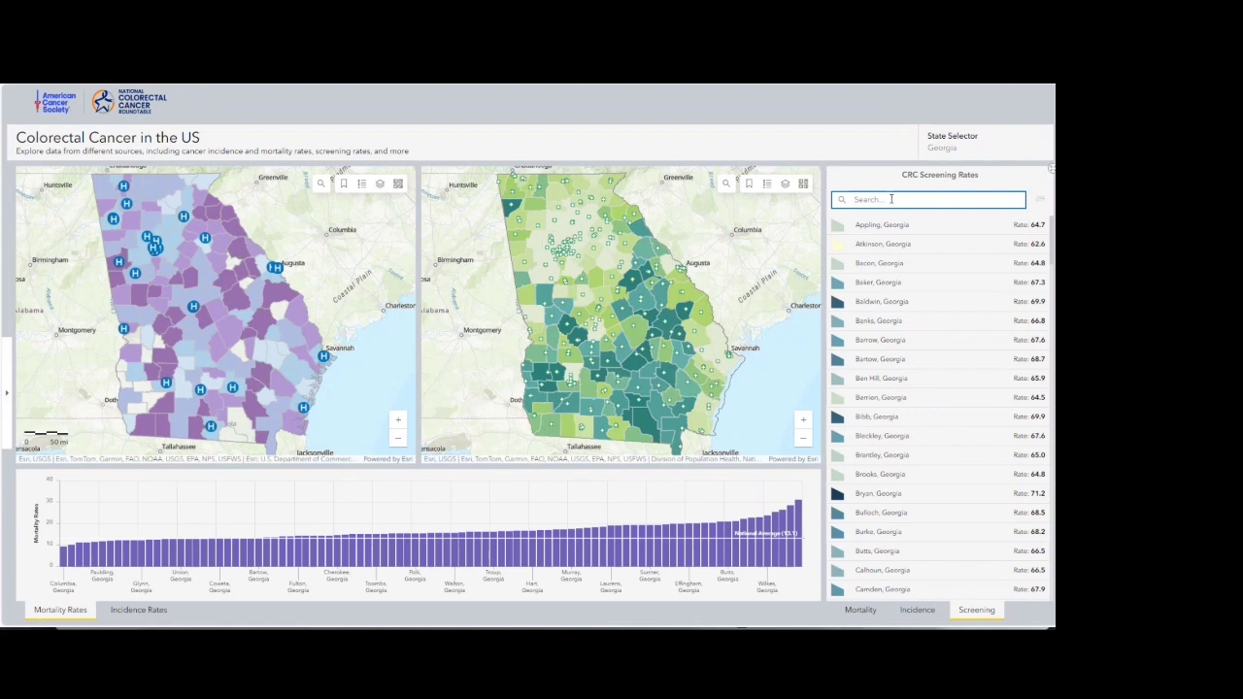
{"action": "type", "text": "fulton"}
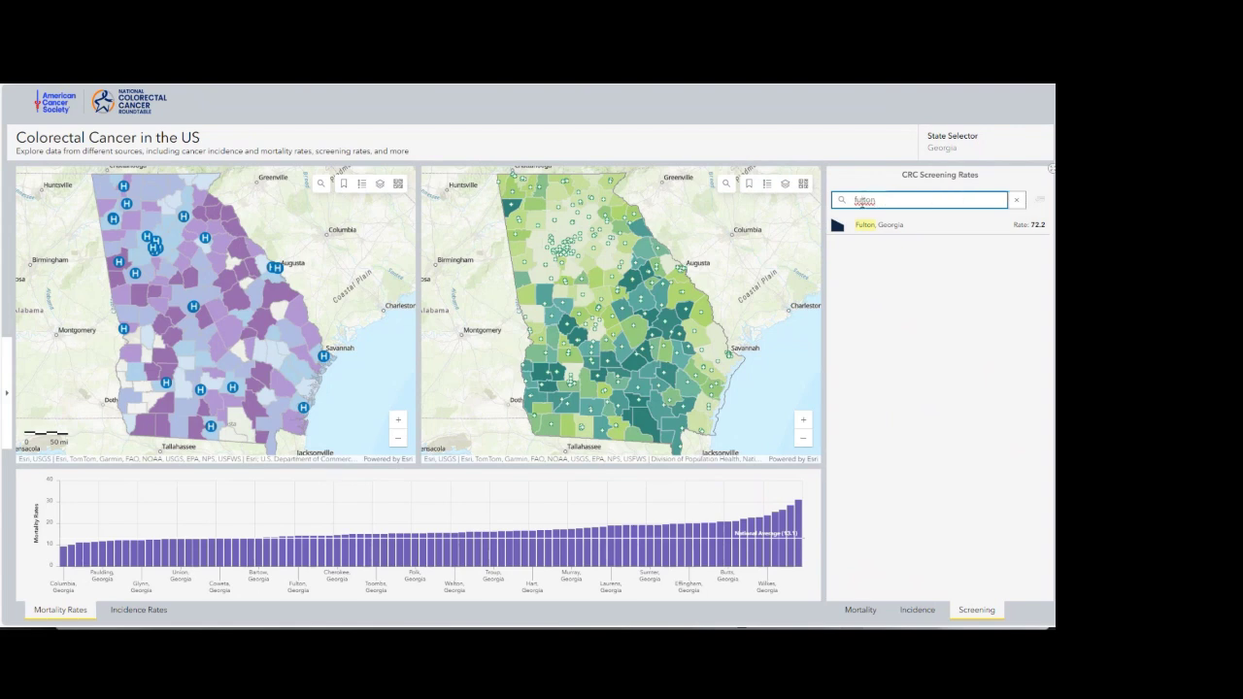
{"action": "left_click", "coordinate": [1019, 202]}
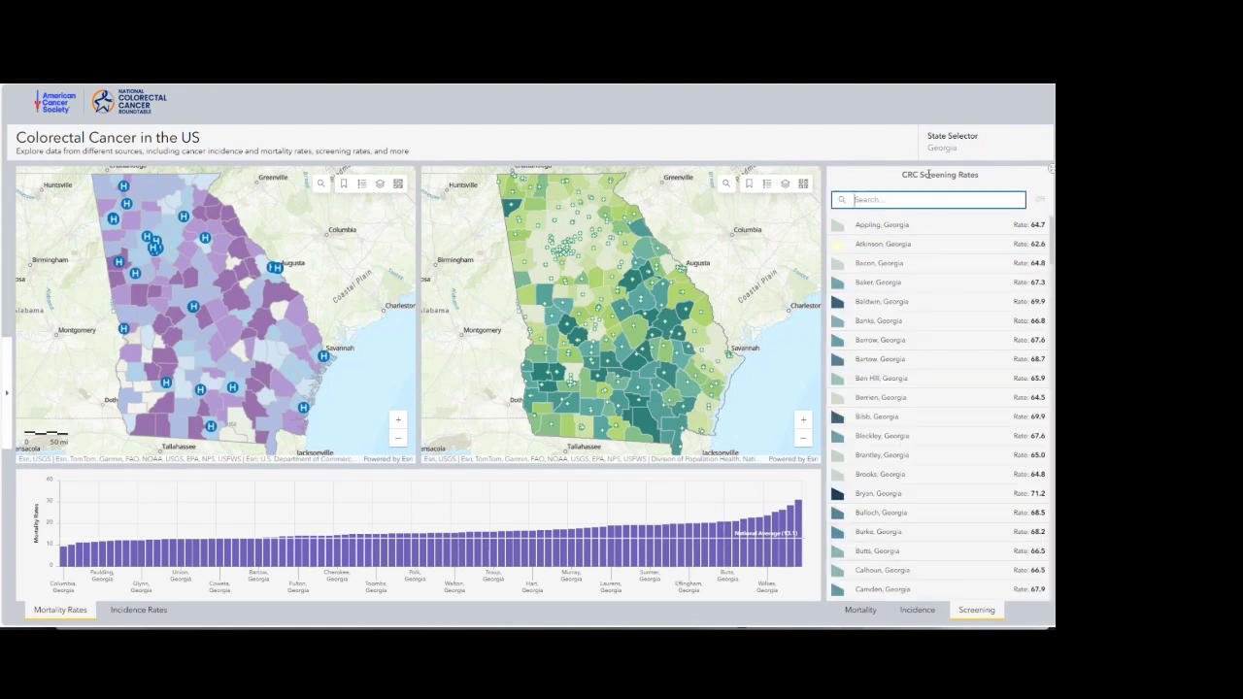
Uncheck Georgia in the State Selector and close the list to show all US counties
{"action": "left_click", "coordinate": [952, 148]}
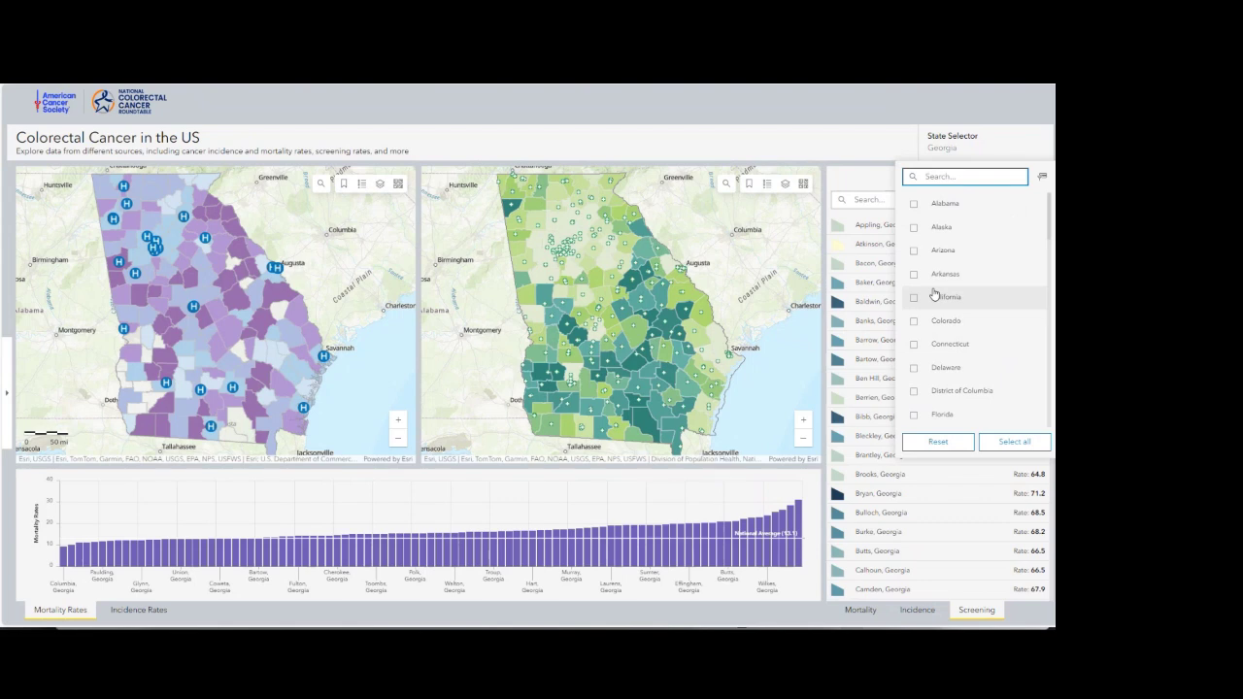
{"action": "scroll", "coordinate": [937, 291], "scroll_direction": "down", "scroll_amount": 3}
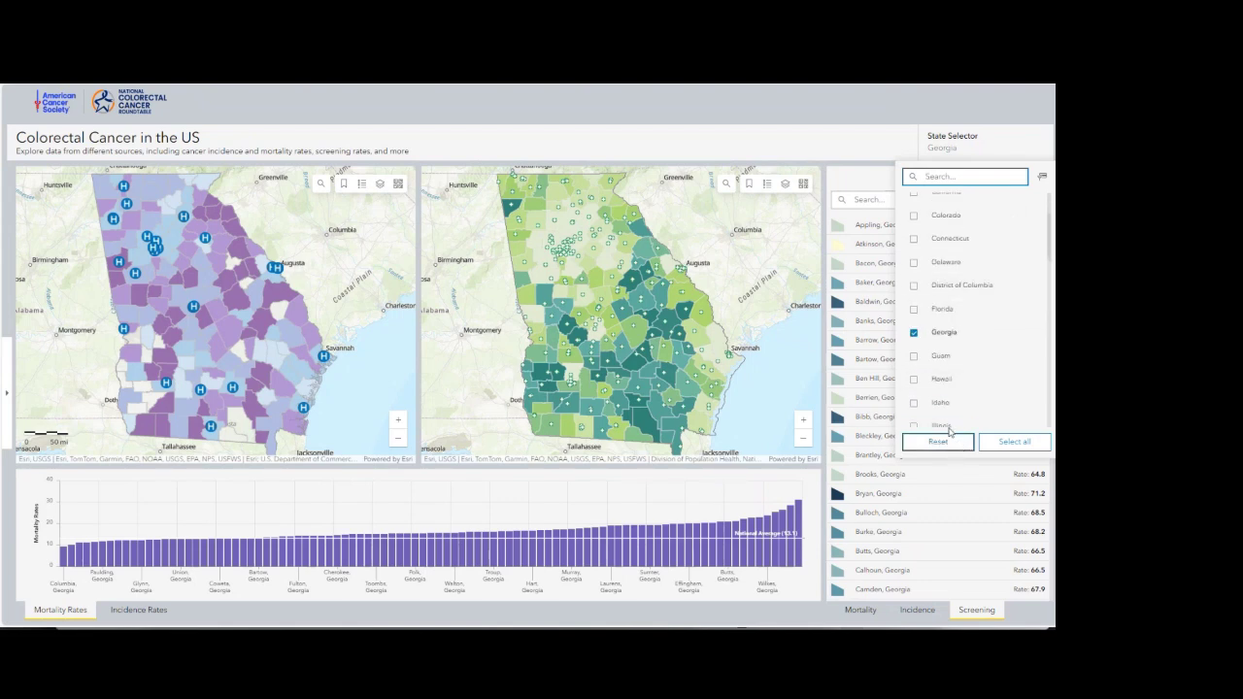
{"action": "left_click", "coordinate": [914, 333]}
{"action": "left_click", "coordinate": [913, 333]}
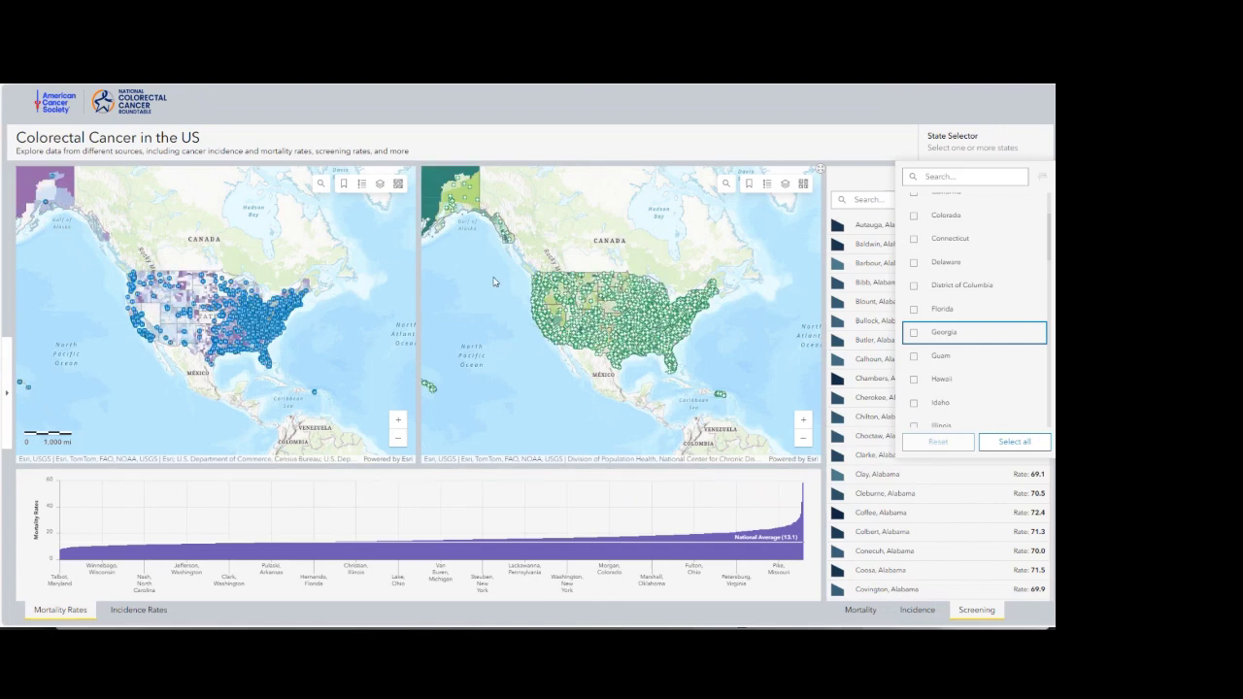
{"action": "scroll", "coordinate": [582, 309], "scroll_direction": "up", "scroll_amount": 1}
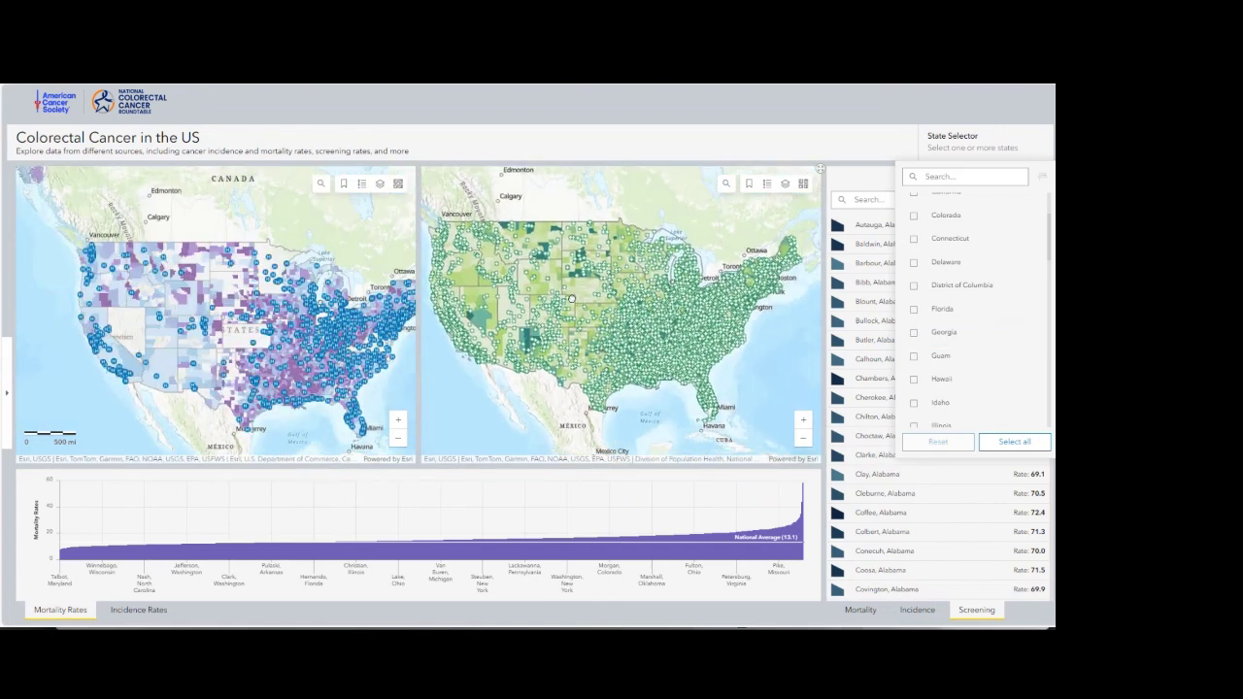
{"action": "left_click", "coordinate": [572, 298]}
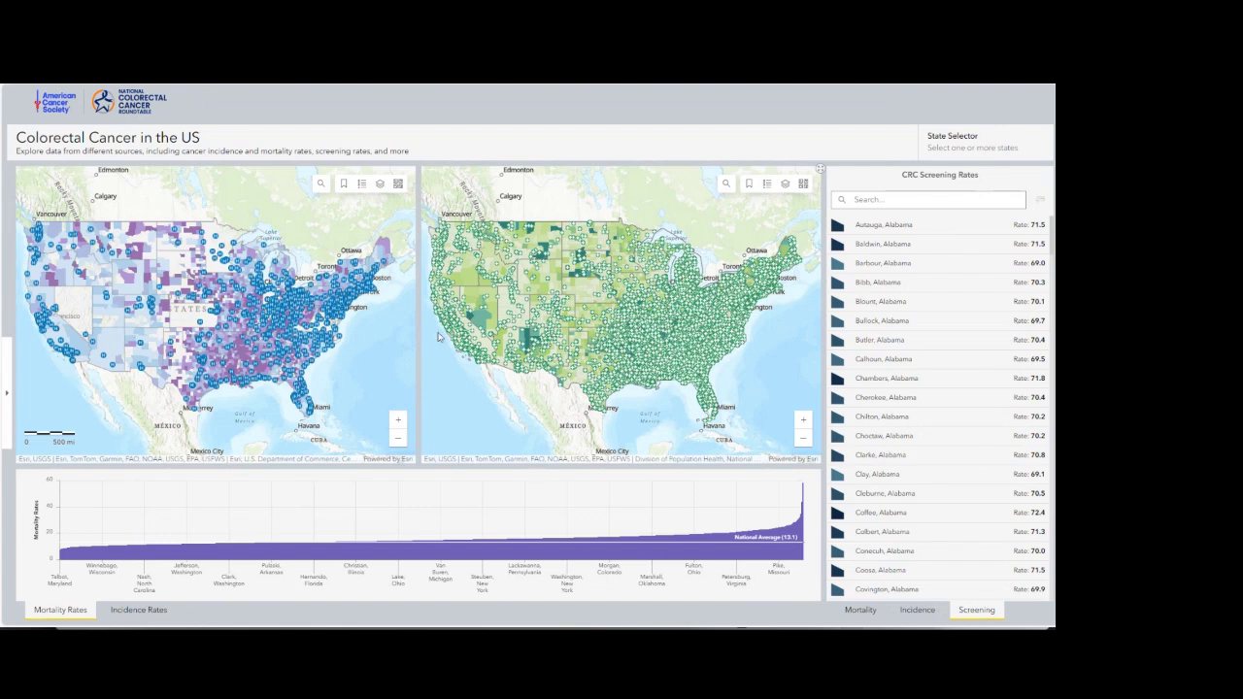
{"action": "left_click", "coordinate": [8, 393]}
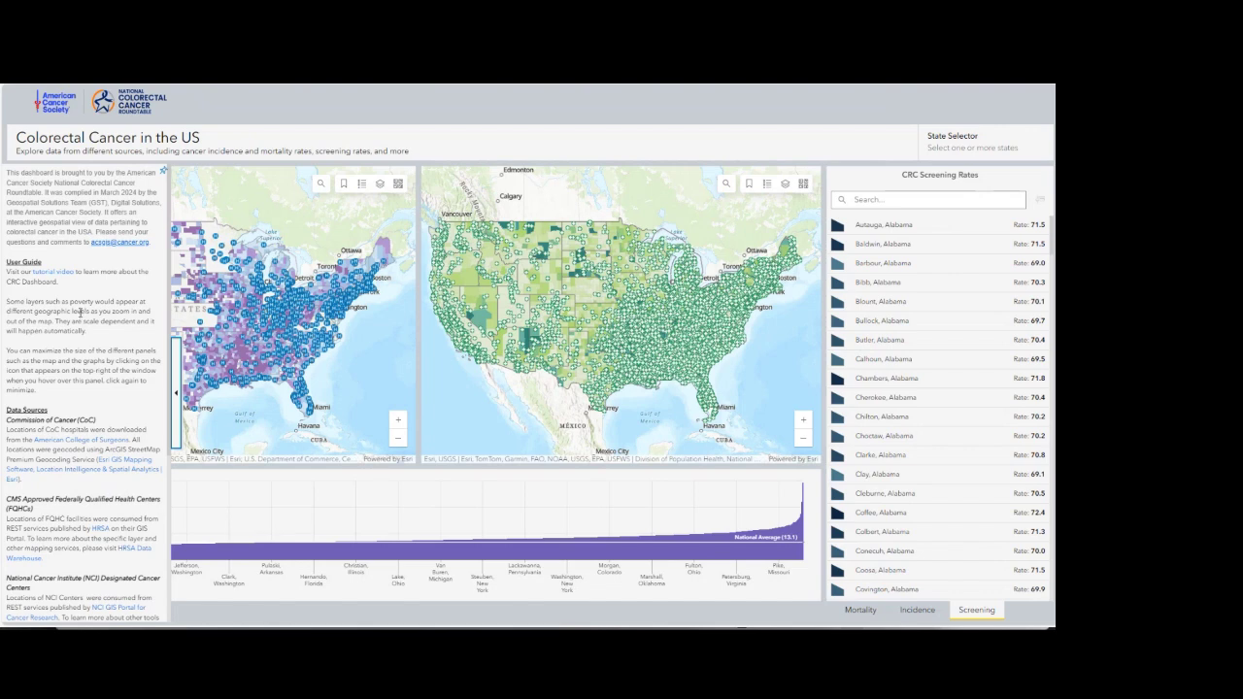
{"action": "scroll", "coordinate": [80, 312], "scroll_direction": "down", "scroll_amount": 5}
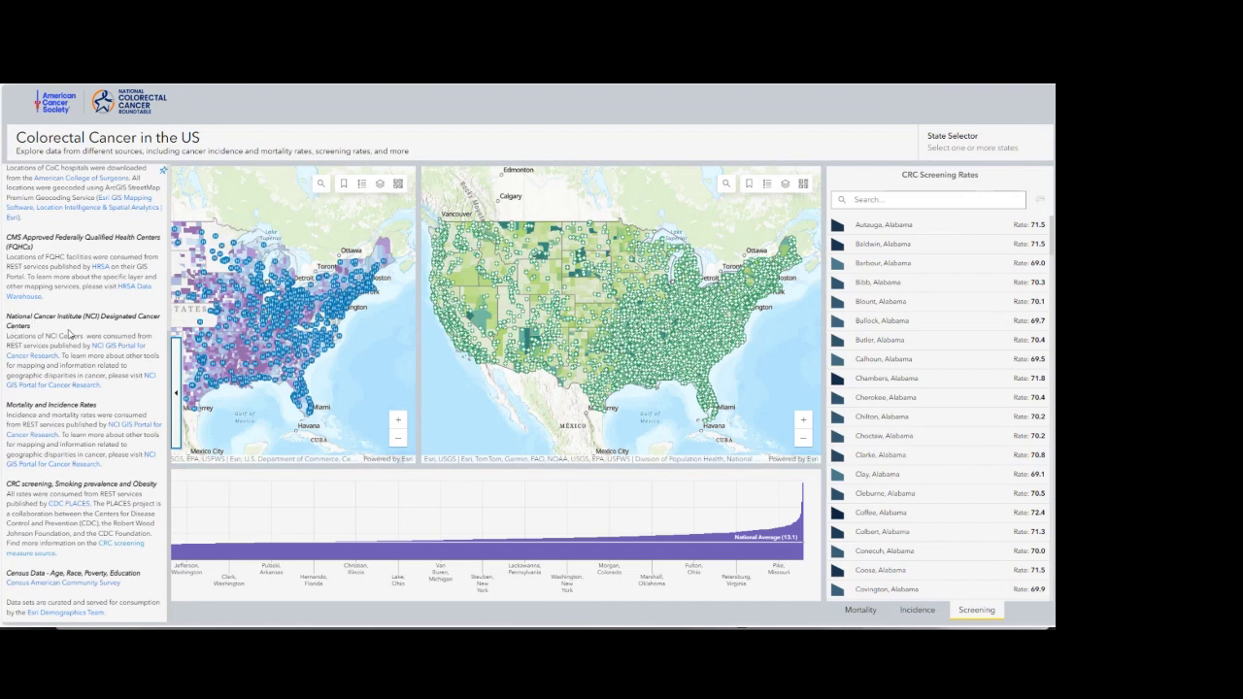
{"action": "left_click", "coordinate": [176, 395]}
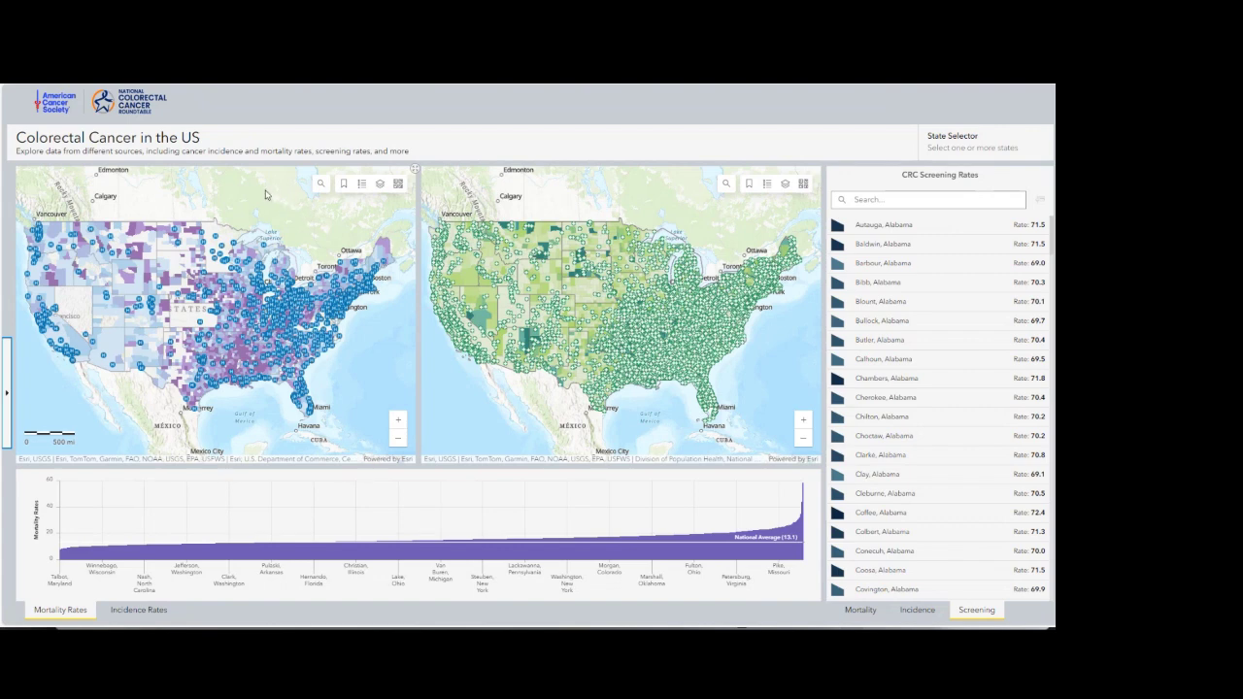
Expand the screening map to fill the dashboard and pan the US view up and right
{"action": "left_click", "coordinate": [821, 172]}
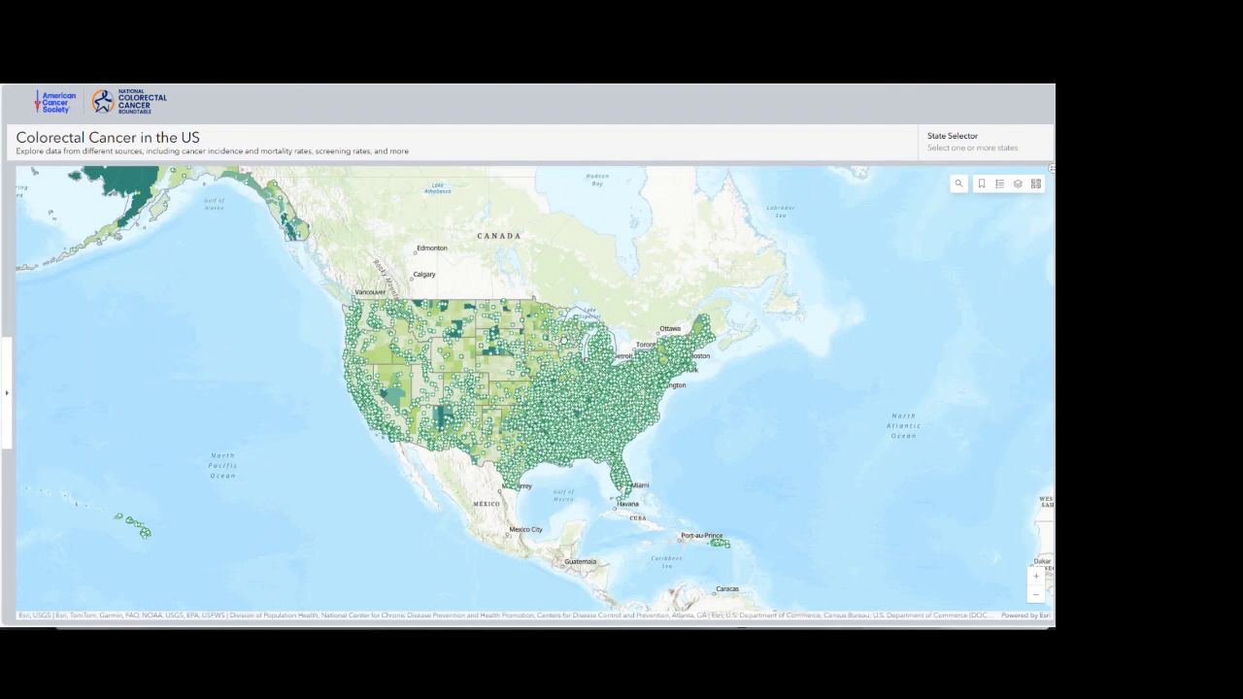
{"action": "scroll", "coordinate": [573, 340], "scroll_direction": "up", "scroll_amount": 2}
{"action": "left_click_drag", "start_coordinate": [351, 472], "coordinate": [400, 435]}
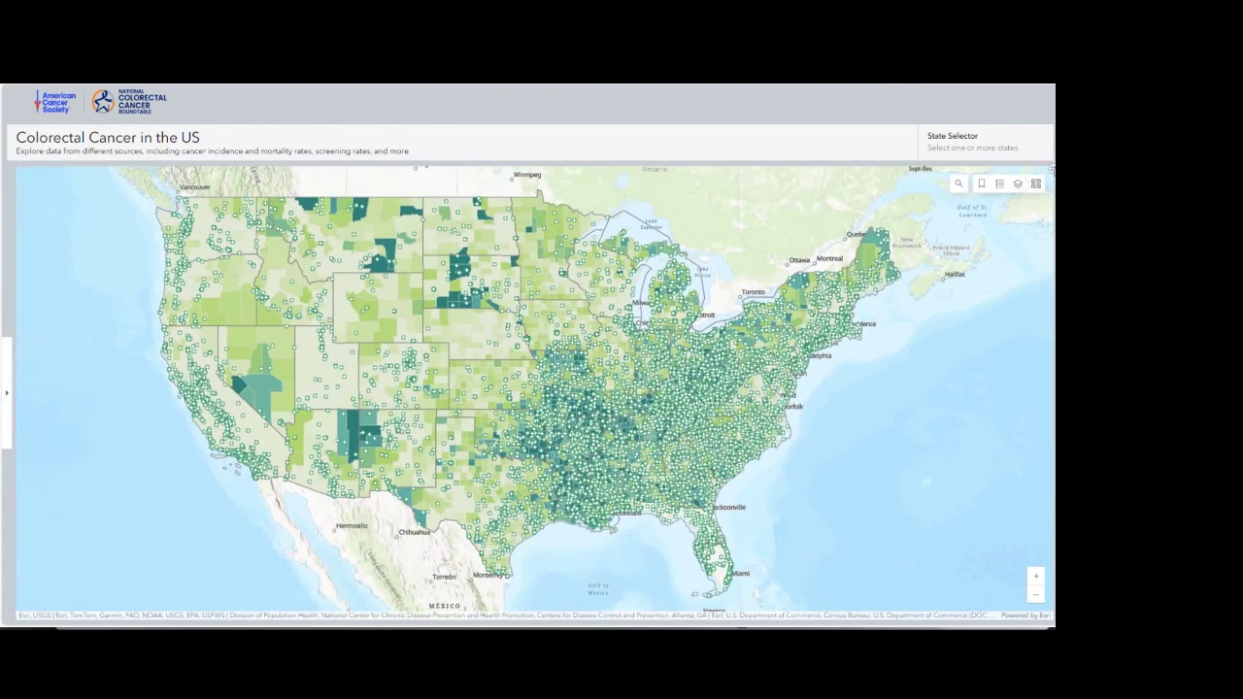
Restore the full dashboard layout and recenter both maps on the contiguous US
{"action": "left_click", "coordinate": [1051, 171]}
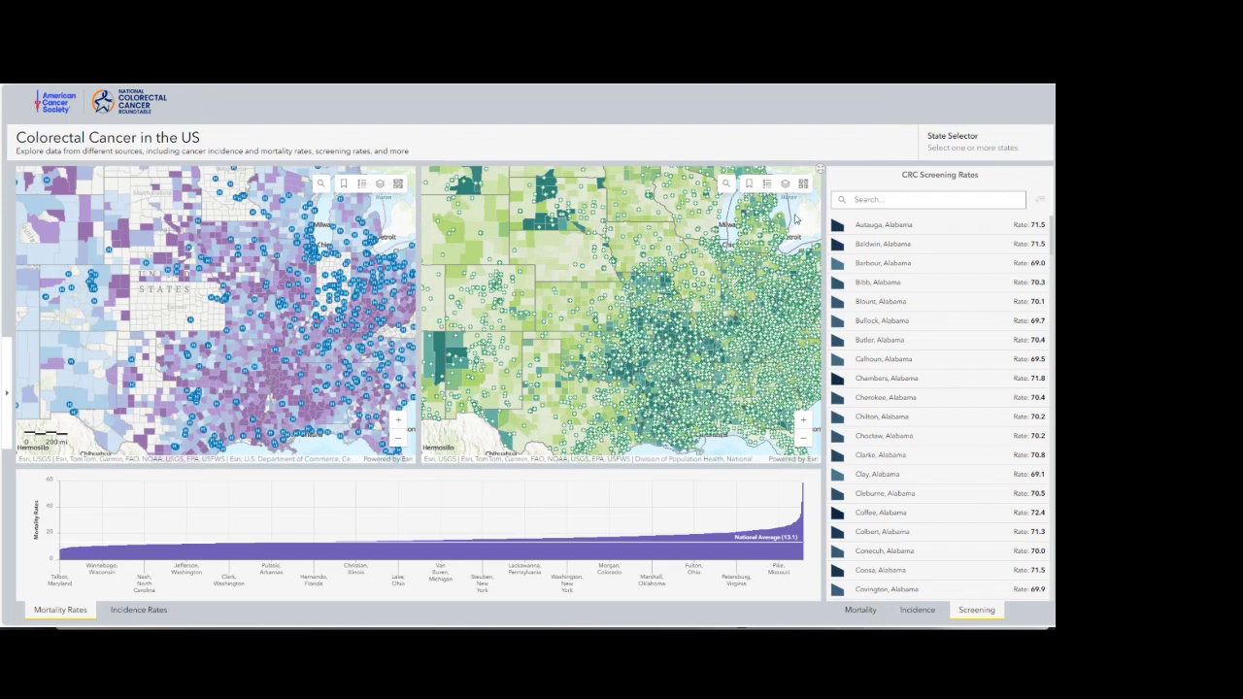
{"action": "scroll", "coordinate": [693, 286], "scroll_direction": "down", "scroll_amount": 3}
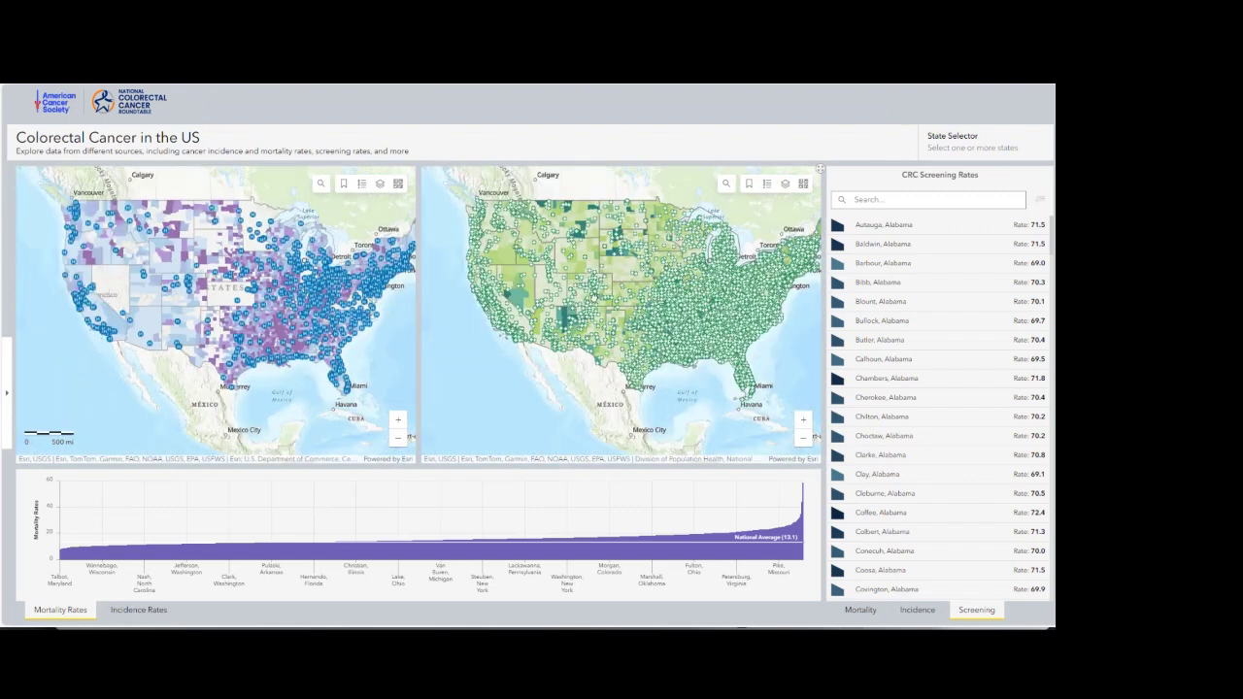
{"action": "left_click_drag", "start_coordinate": [622, 291], "coordinate": [621, 321]}
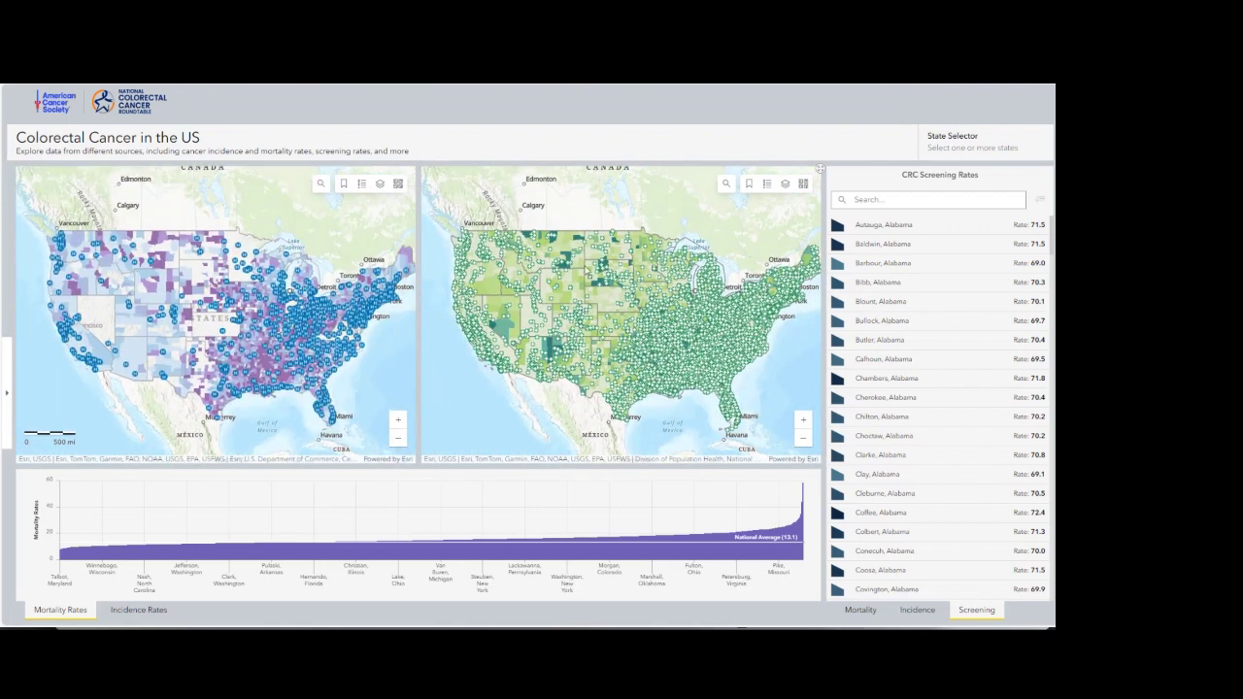
{"action": "left_click_drag", "start_coordinate": [587, 272], "coordinate": [580, 254]}
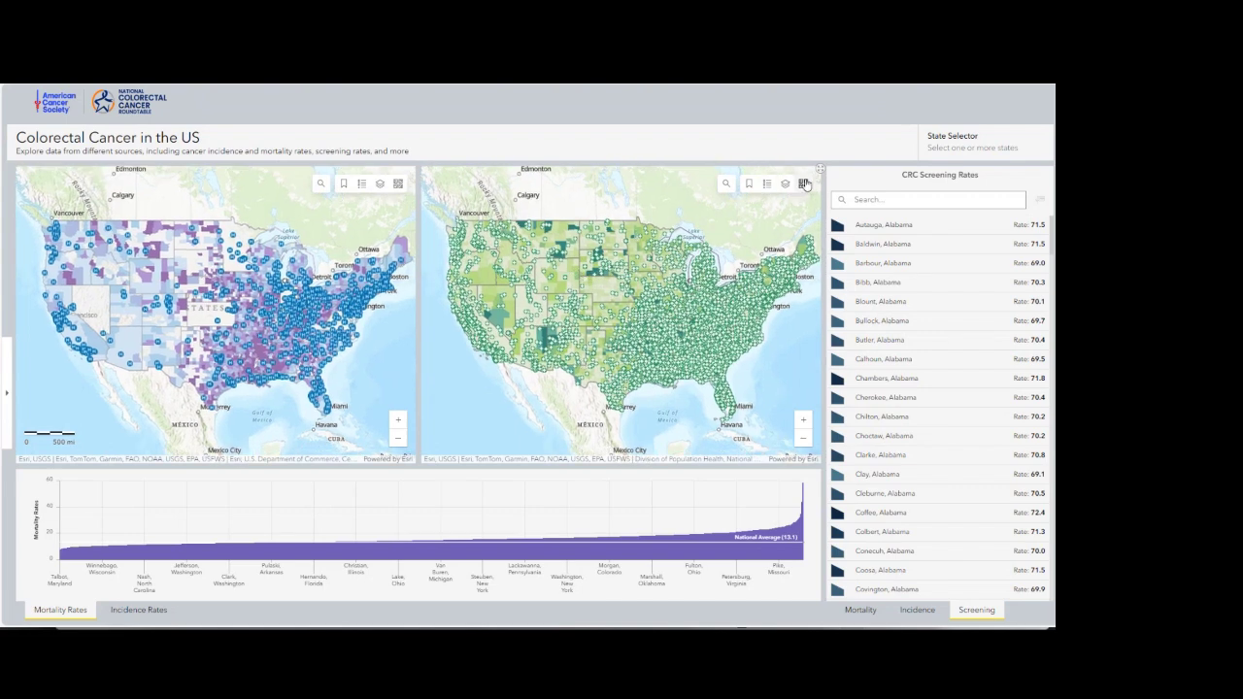
Set the screening map's basemap to Dark Gray Canvas
{"action": "left_click", "coordinate": [803, 184]}
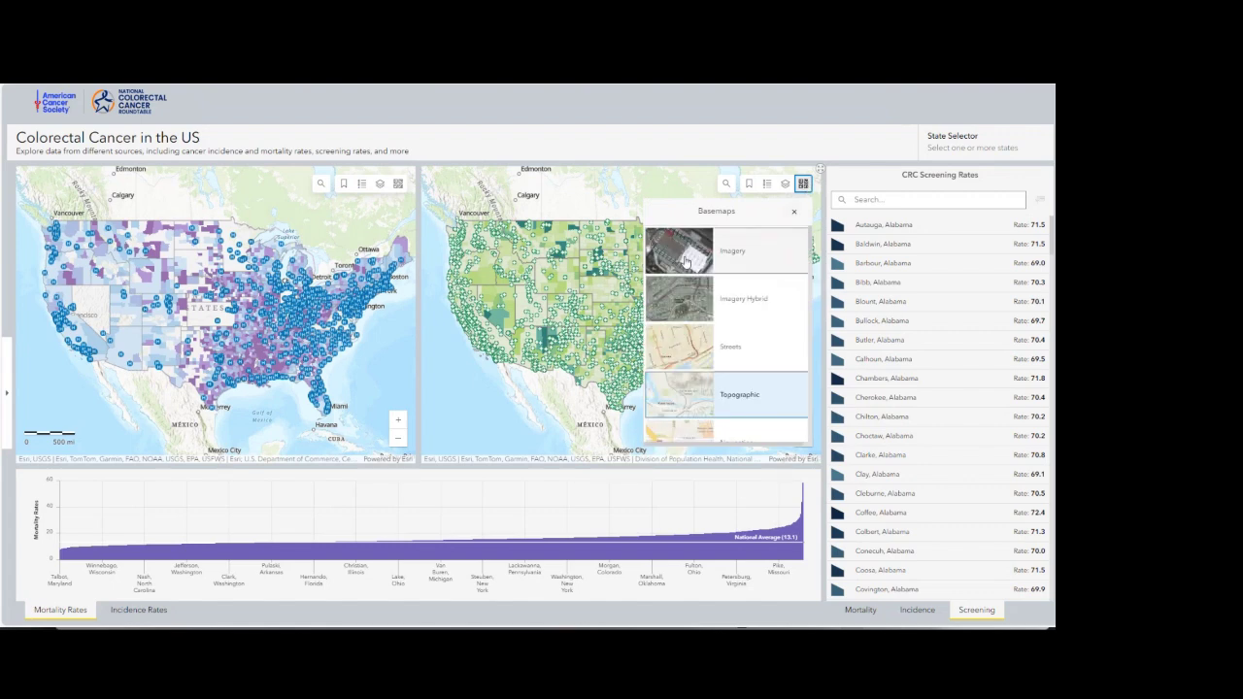
{"action": "scroll", "coordinate": [692, 310], "scroll_direction": "down", "scroll_amount": 2}
{"action": "scroll", "coordinate": [692, 310], "scroll_direction": "down", "scroll_amount": 5}
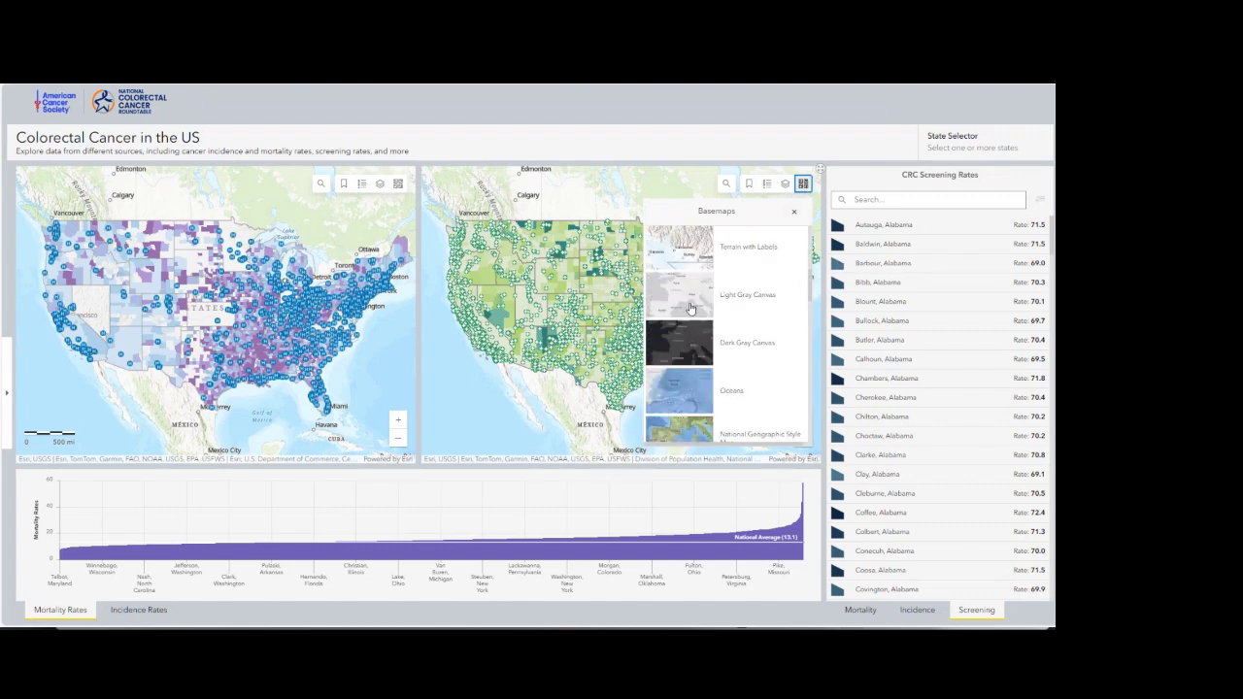
{"action": "scroll", "coordinate": [693, 309], "scroll_direction": "up", "scroll_amount": 2}
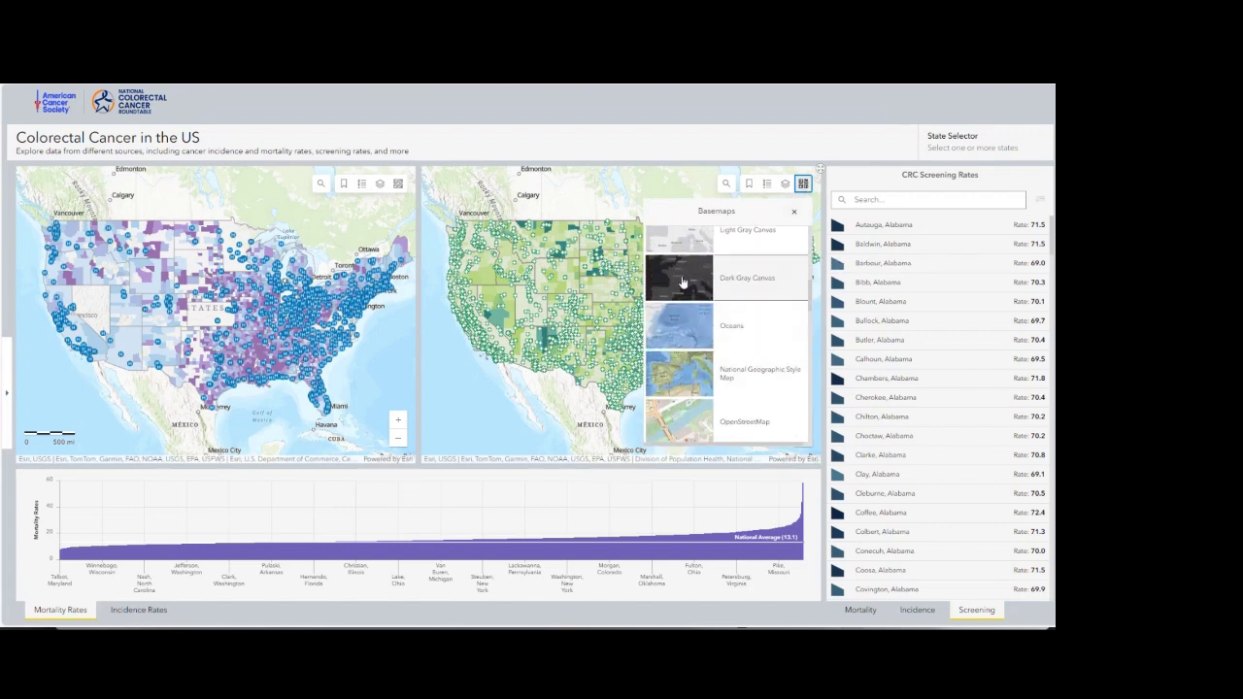
{"action": "left_click", "coordinate": [683, 280]}
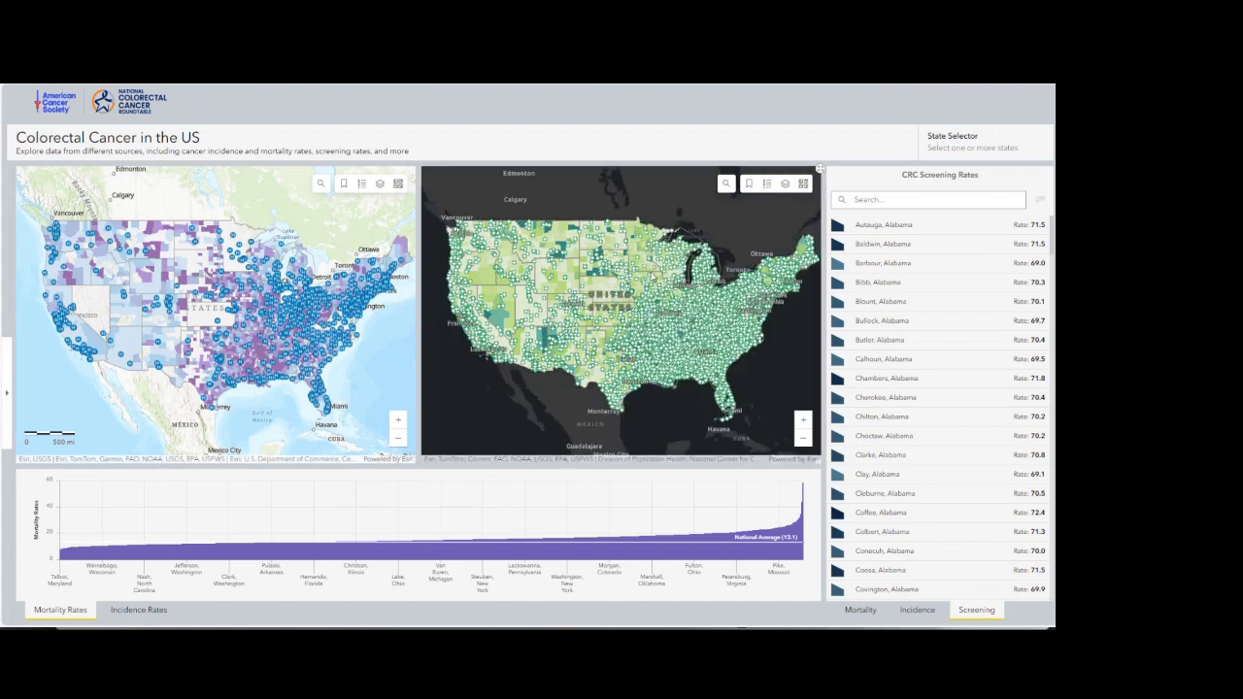
Change the screening map's basemap from Dark Gray Canvas to USGS National Map
{"action": "left_click", "coordinate": [785, 183]}
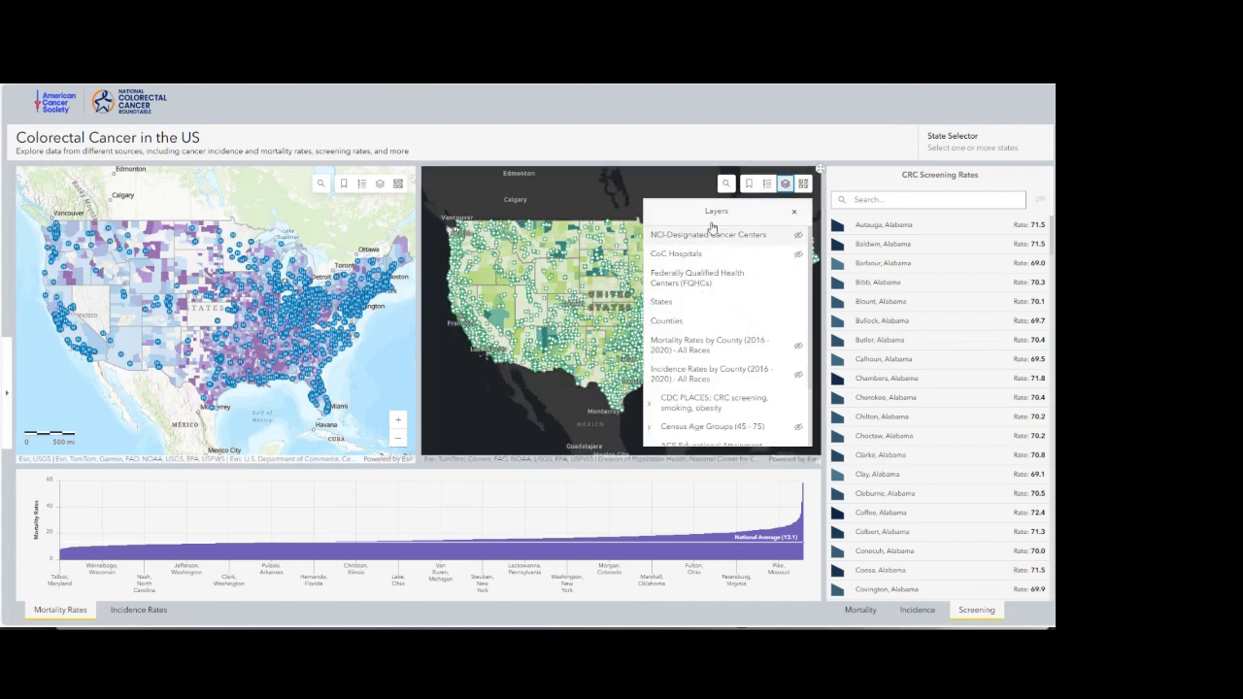
{"action": "left_click", "coordinate": [803, 183]}
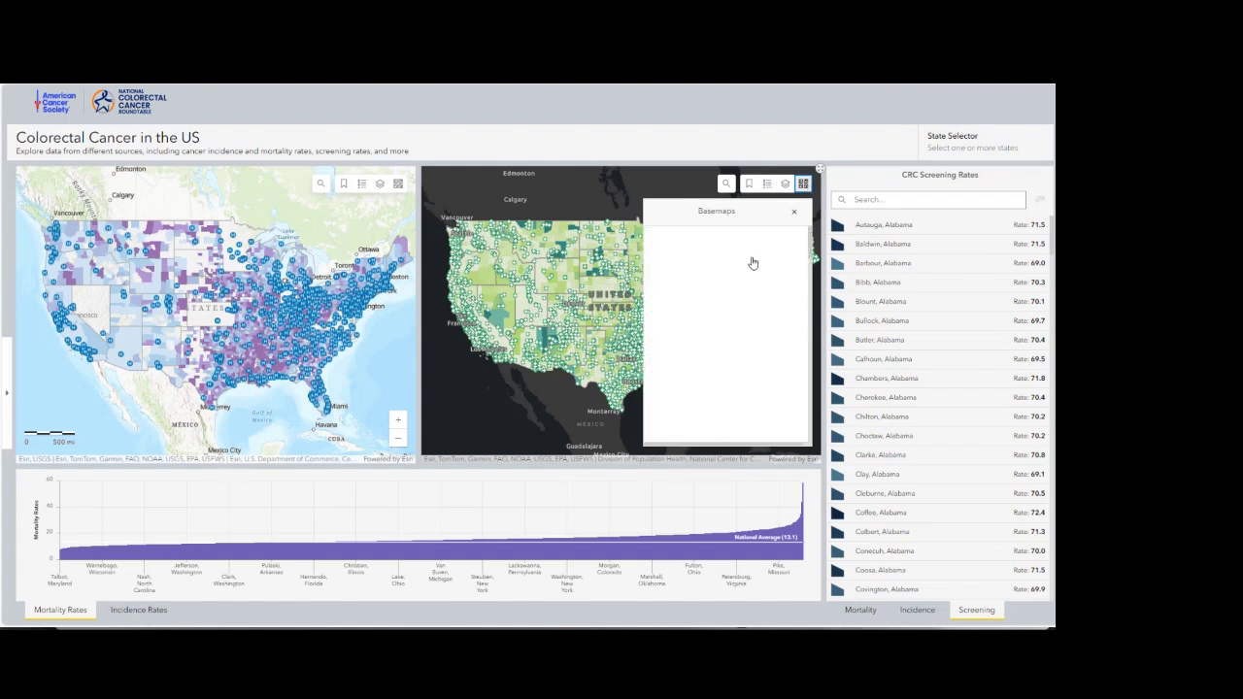
{"action": "scroll", "coordinate": [722, 300], "scroll_direction": "down", "scroll_amount": 5}
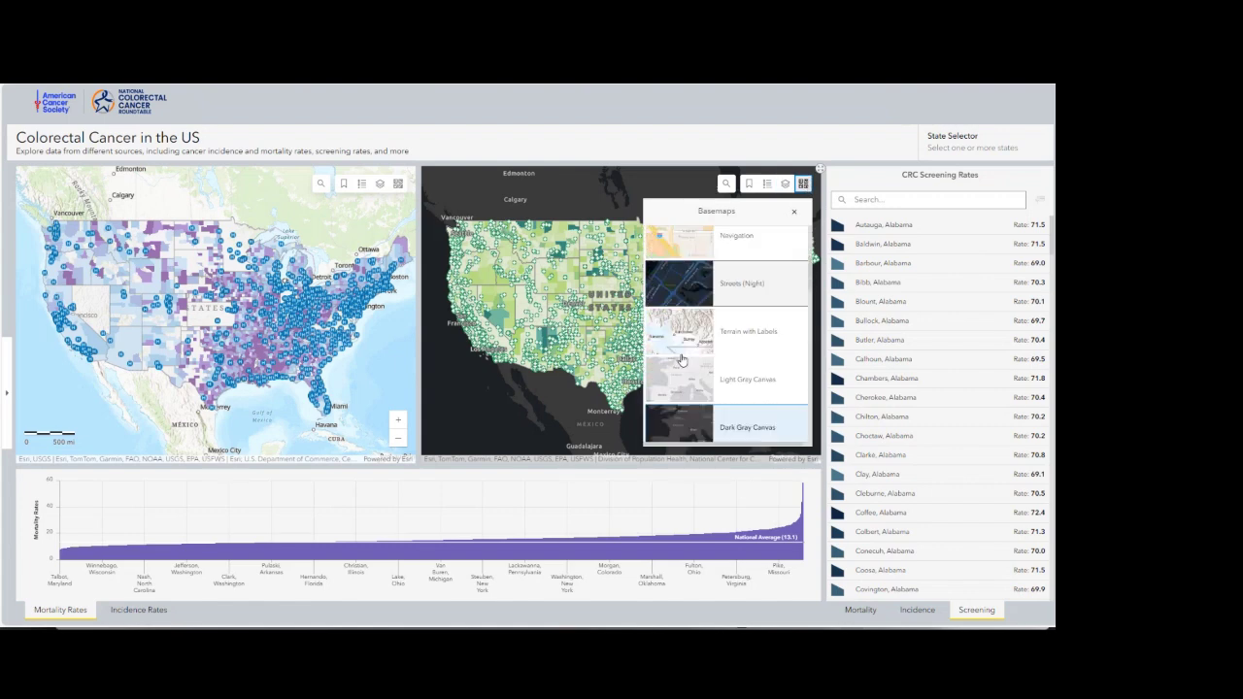
{"action": "scroll", "coordinate": [683, 360], "scroll_direction": "down", "scroll_amount": 5}
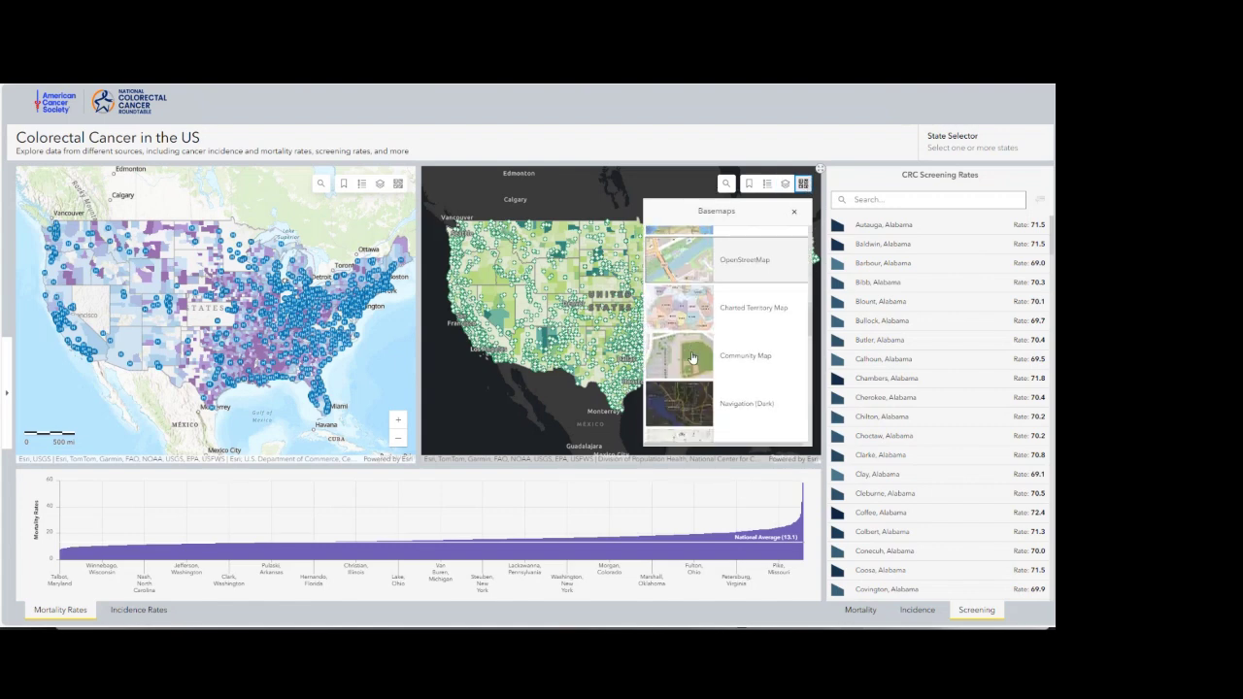
{"action": "scroll", "coordinate": [693, 358], "scroll_direction": "down", "scroll_amount": 5}
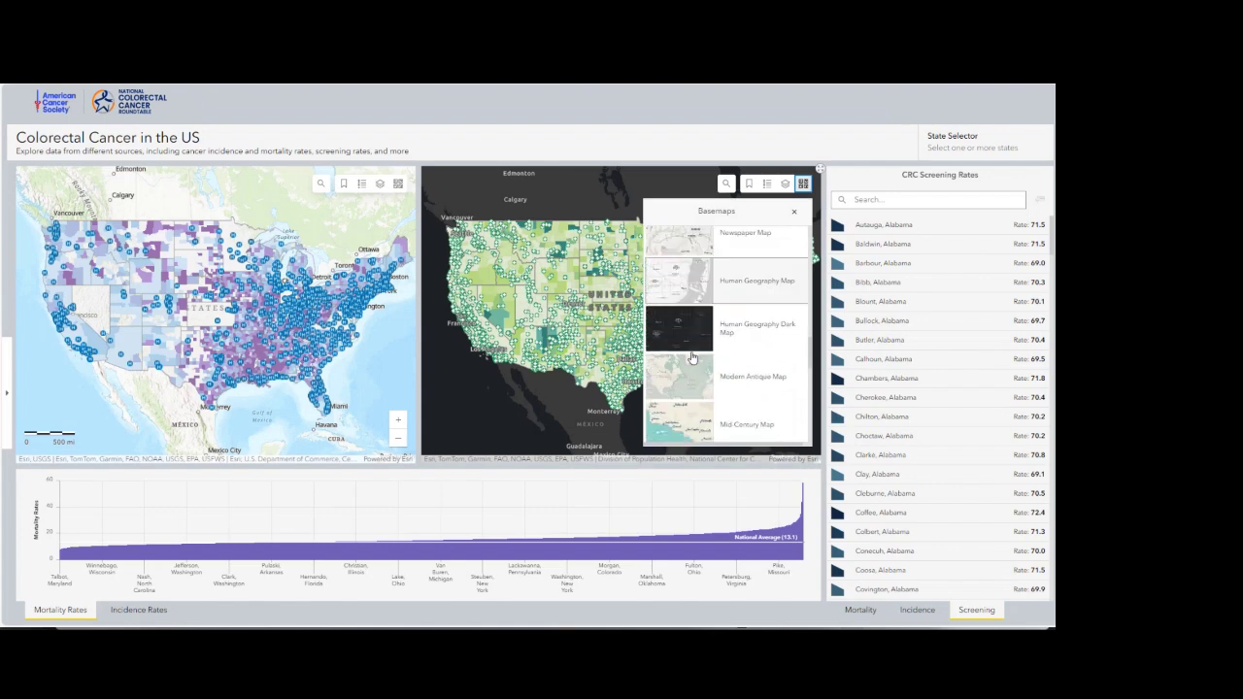
{"action": "scroll", "coordinate": [692, 359], "scroll_direction": "down", "scroll_amount": 5}
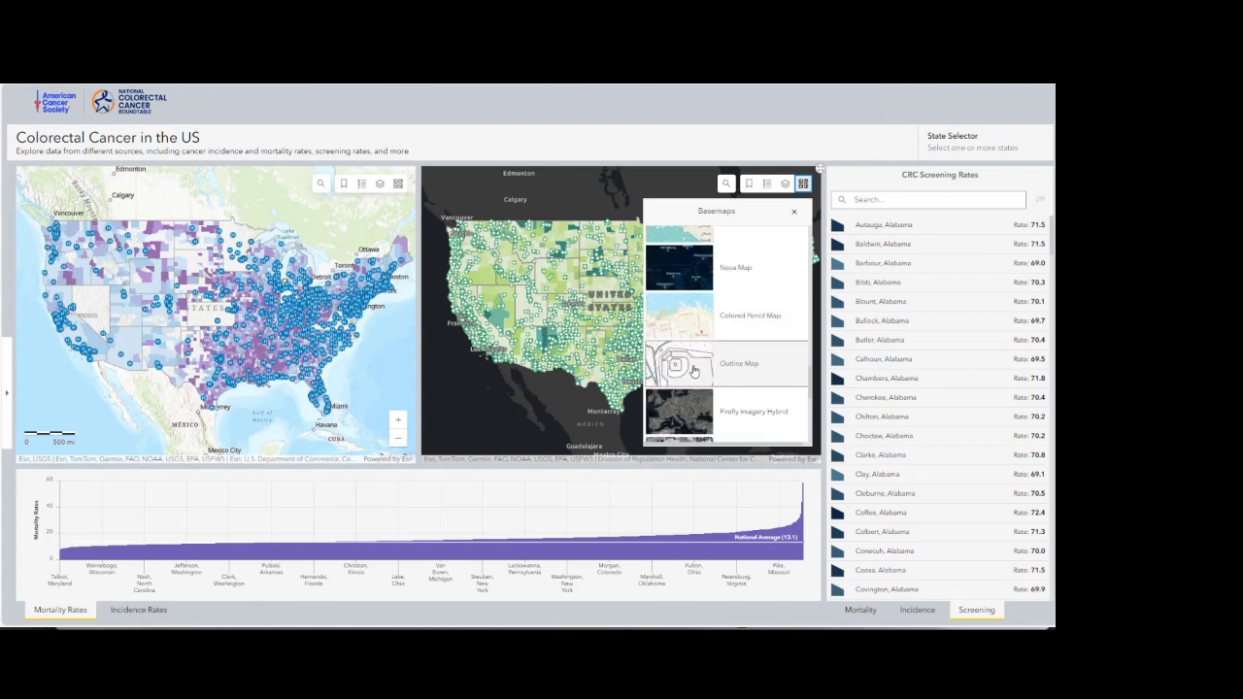
{"action": "scroll", "coordinate": [693, 369], "scroll_direction": "down", "scroll_amount": 5}
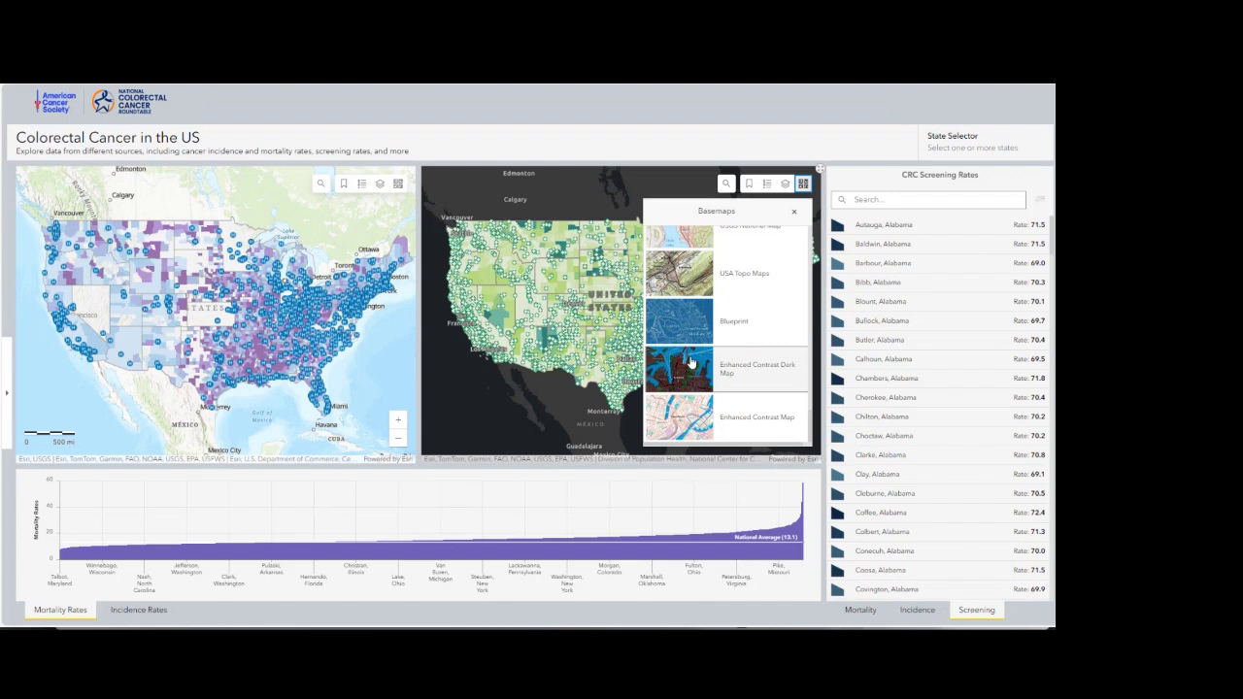
{"action": "scroll", "coordinate": [691, 362], "scroll_direction": "up", "scroll_amount": 2}
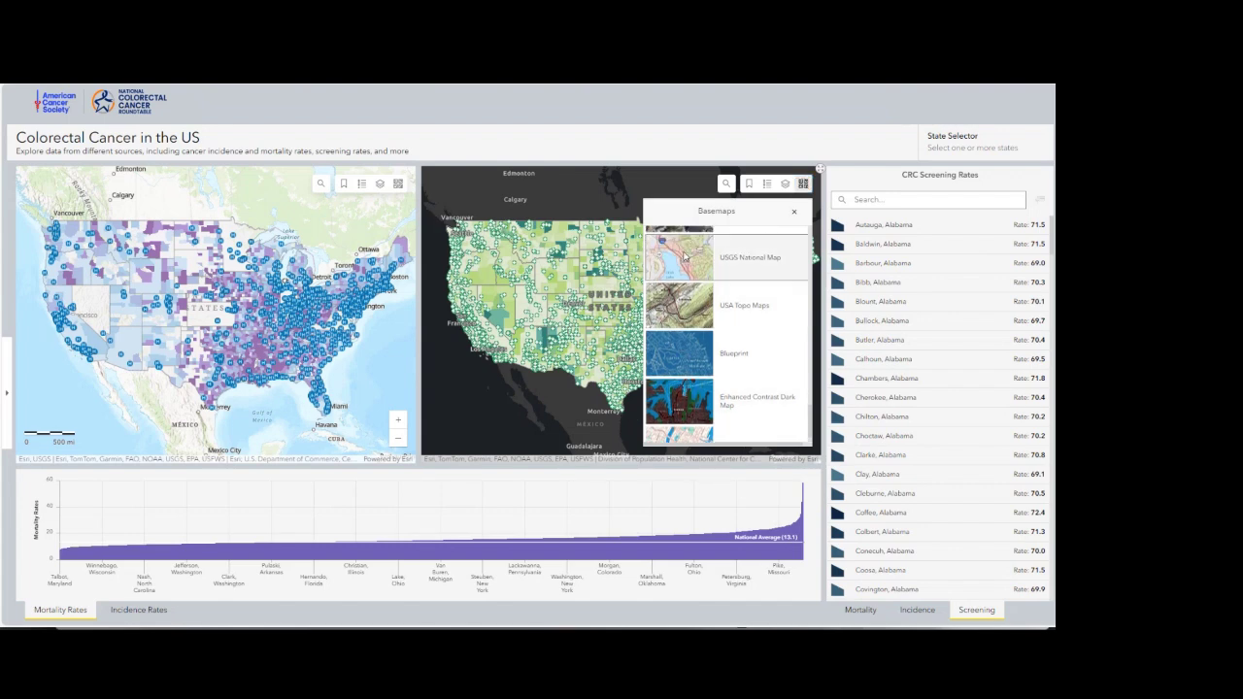
{"action": "left_click", "coordinate": [685, 257]}
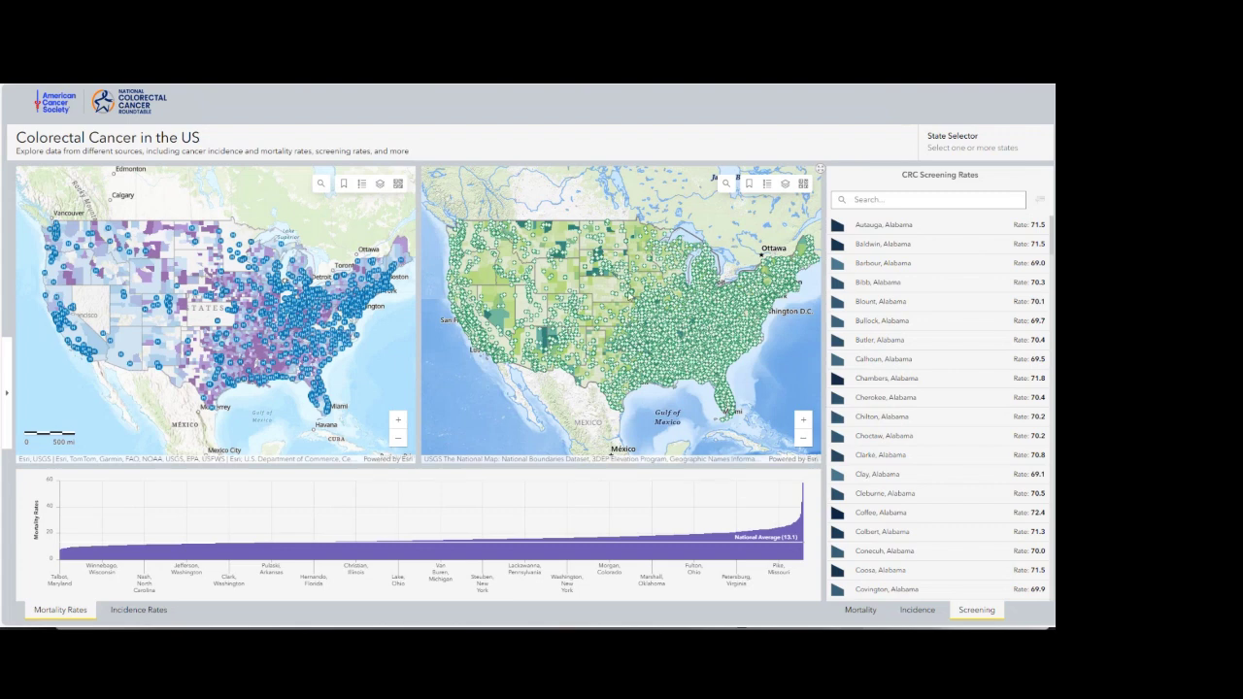
In the right map's layer list, turn on CDC PLACES county CRC screening %, then toggle off its CDC PLACES group
{"action": "left_click", "coordinate": [784, 183]}
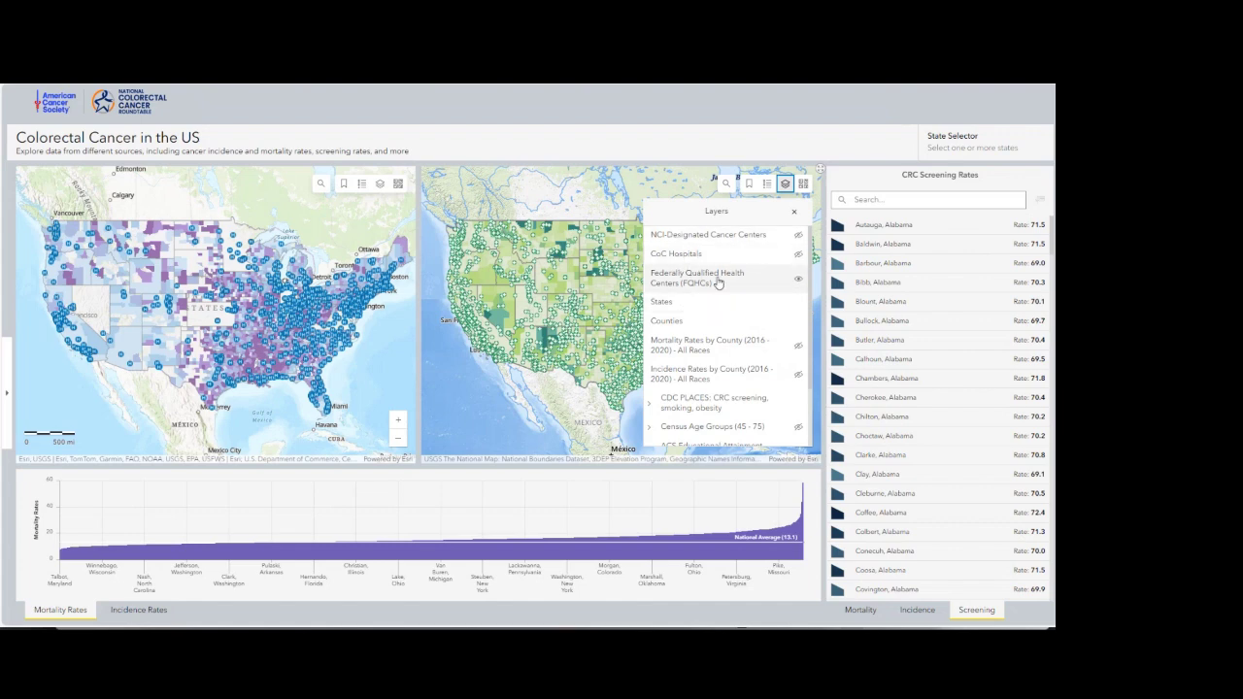
{"action": "scroll", "coordinate": [715, 292], "scroll_direction": "down", "scroll_amount": 1}
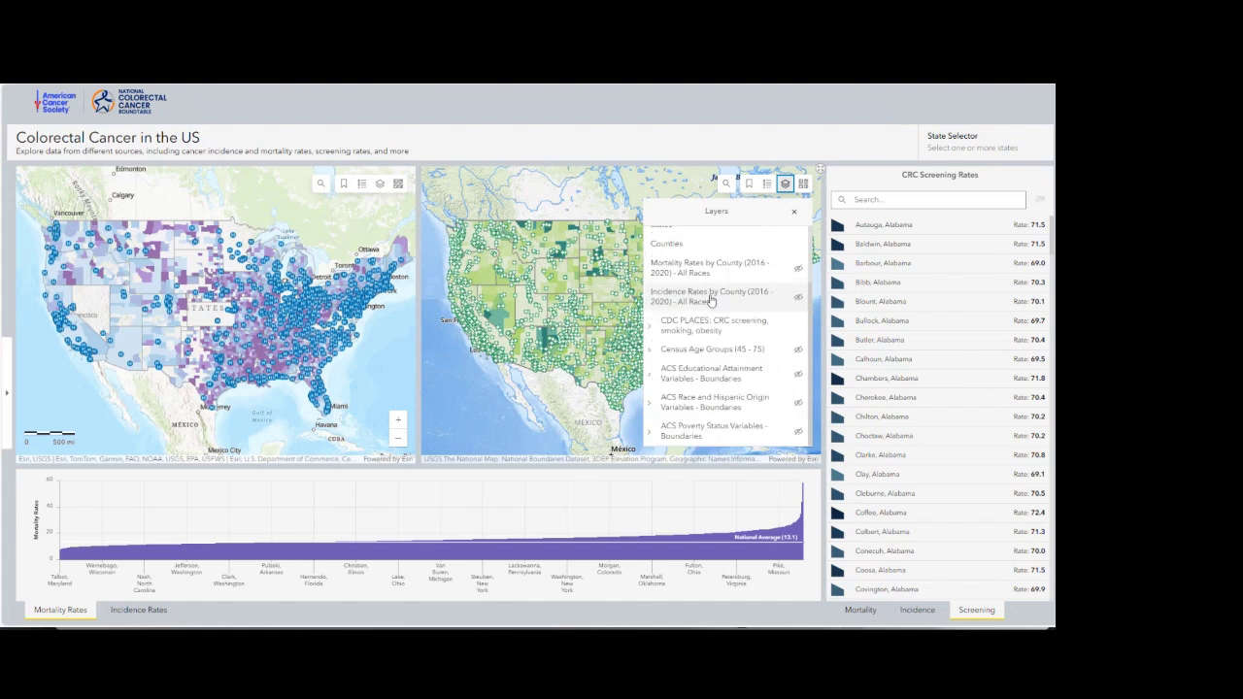
{"action": "left_click", "coordinate": [665, 329]}
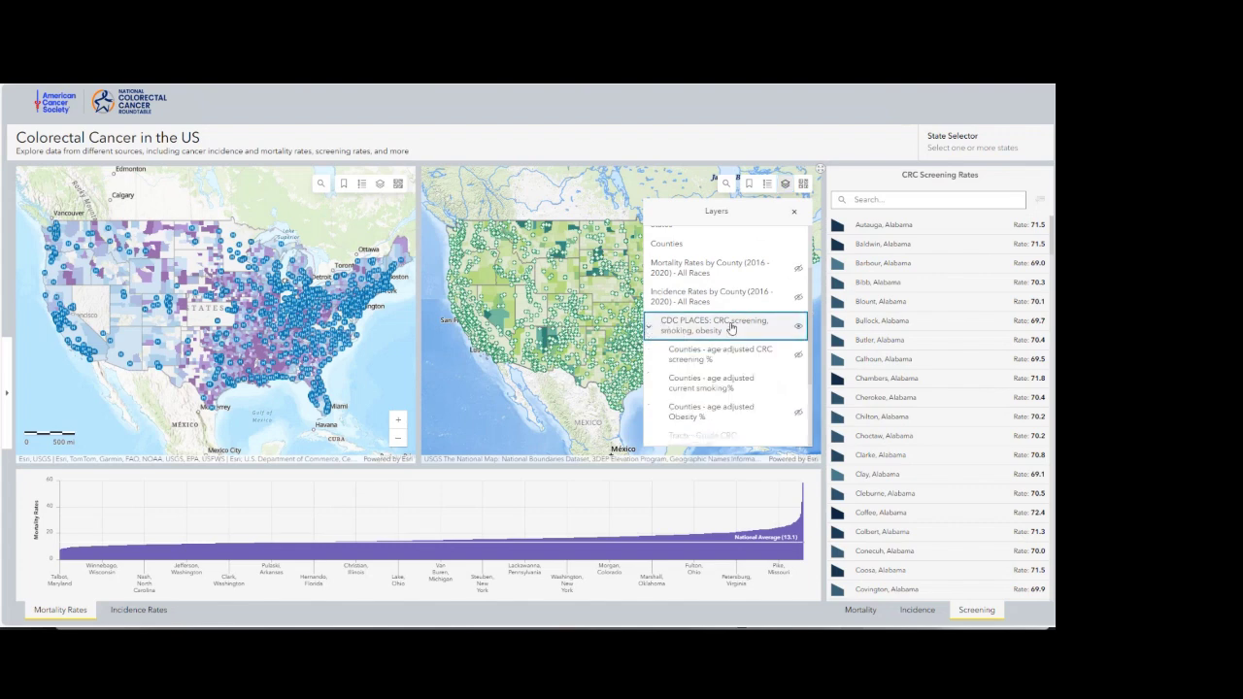
{"action": "scroll", "coordinate": [727, 366], "scroll_direction": "down", "scroll_amount": 1}
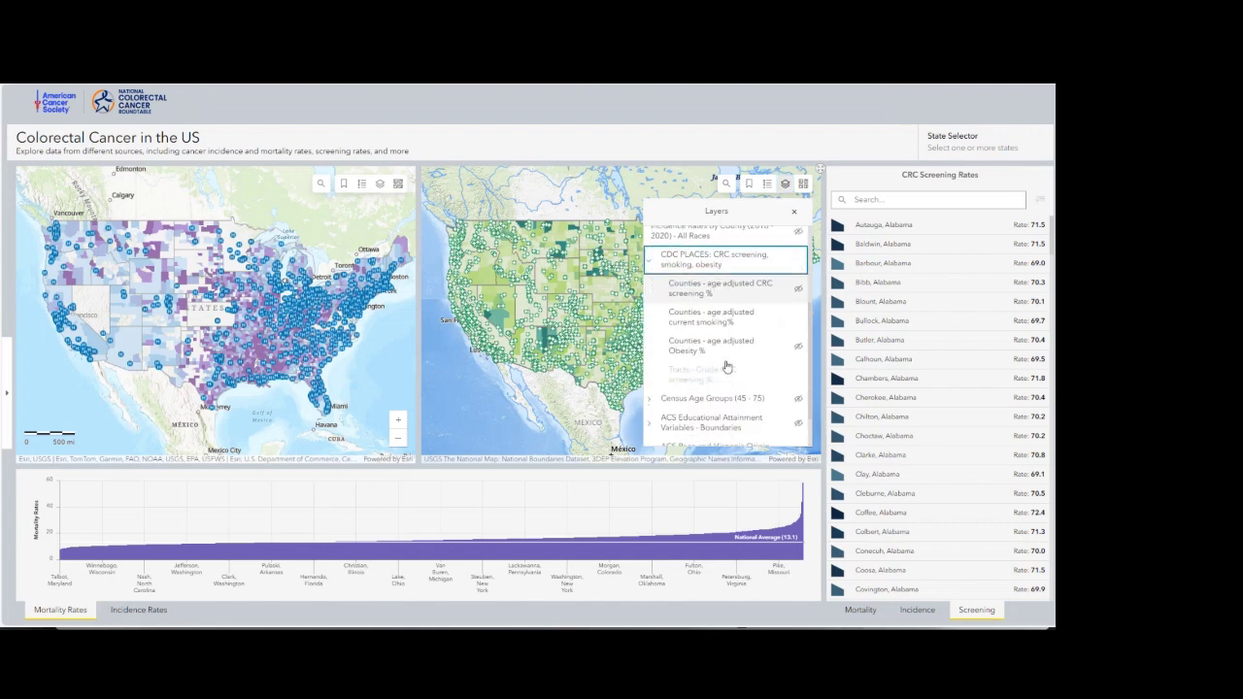
{"action": "left_click", "coordinate": [798, 288]}
{"action": "left_click", "coordinate": [798, 262]}
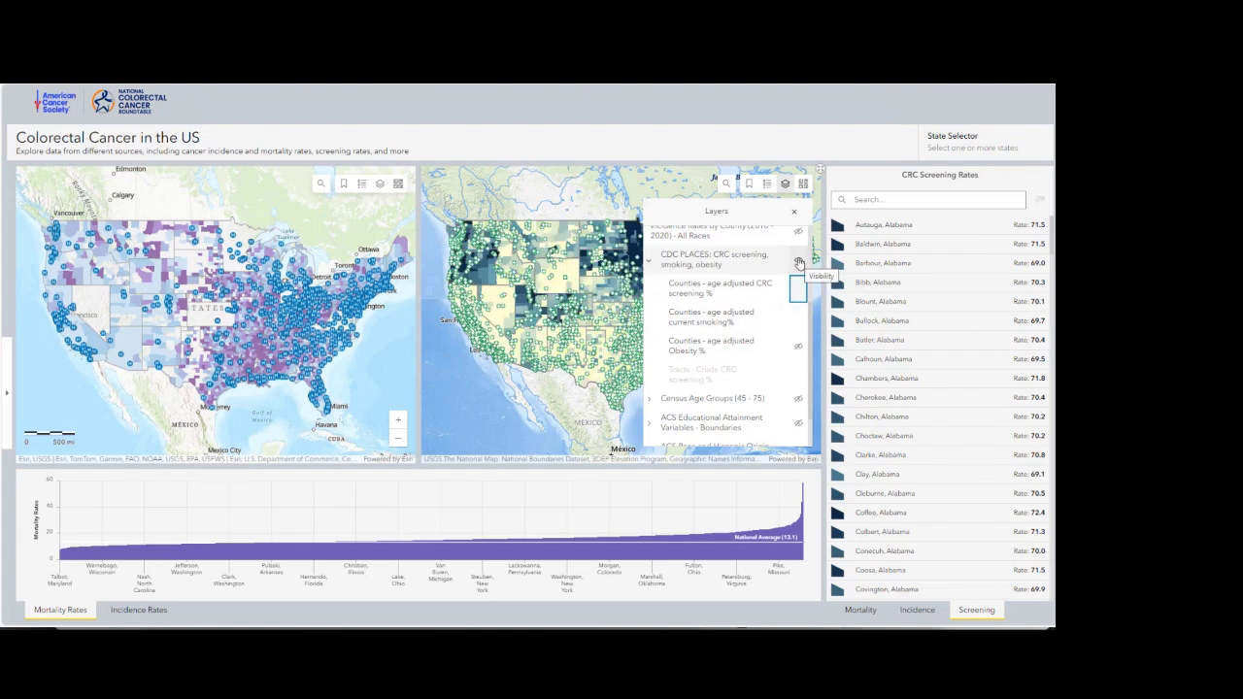